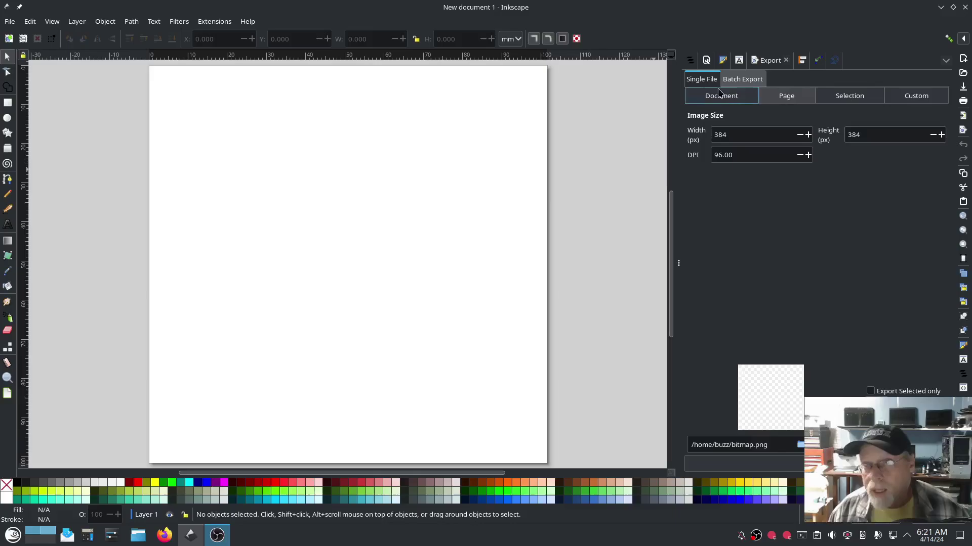
- Open the document properties and set the page width to 6 inches
left_click(705, 61)
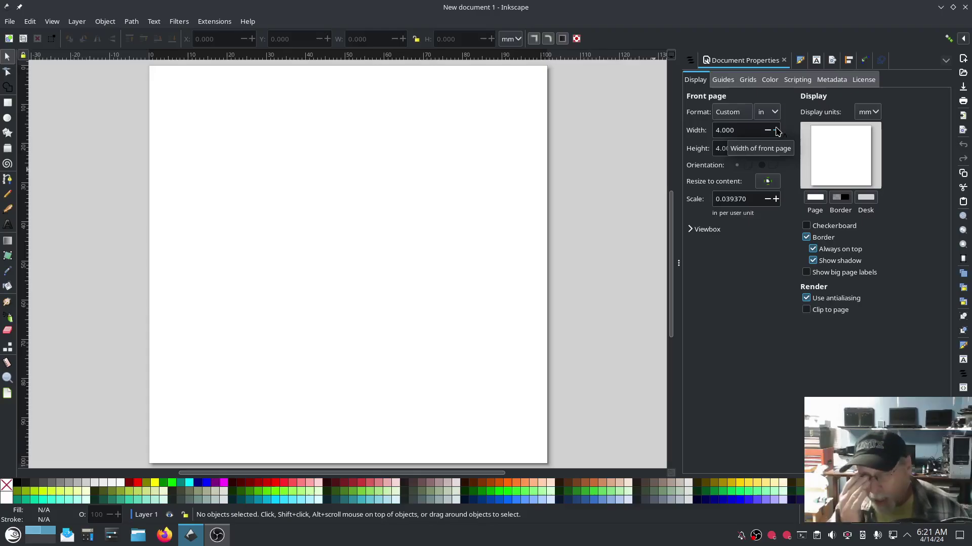
left_click(738, 131)
double_click(710, 130)
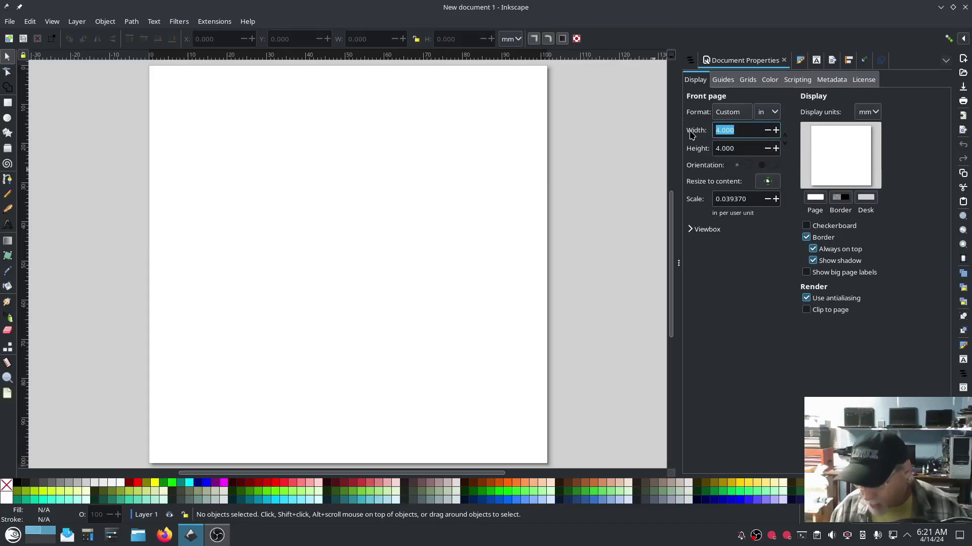
type("6")
key("Tab")
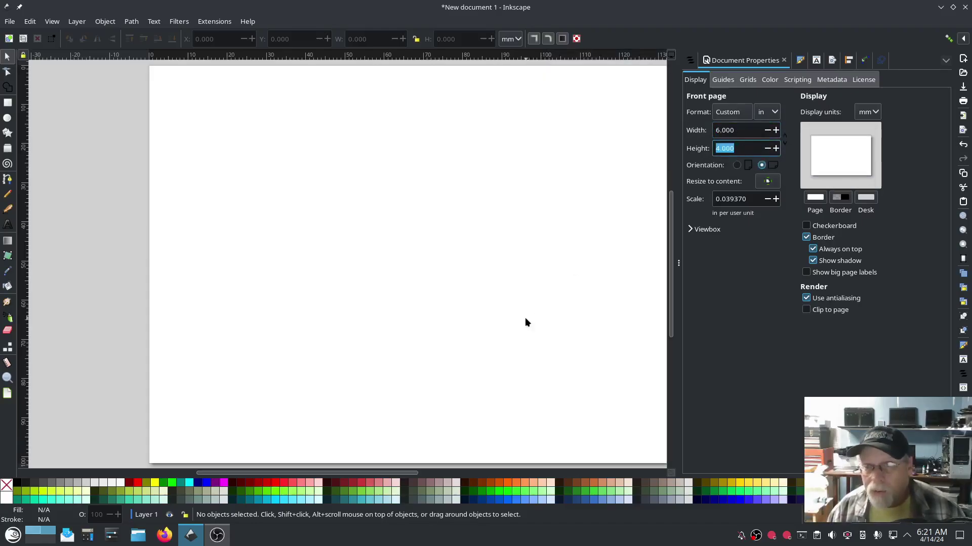
scroll(506, 314, "down", 2)
left_click_drag(525, 324, 453, 313)
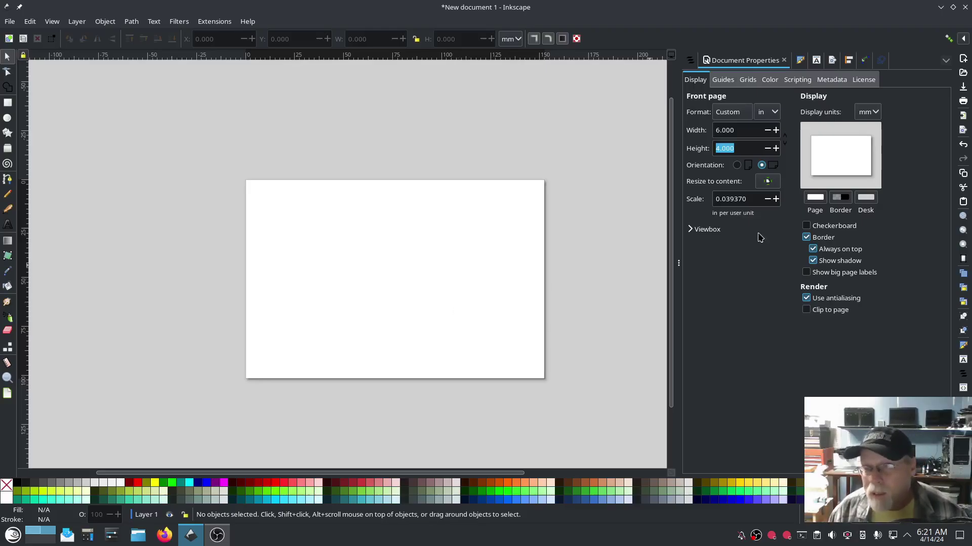
- Set the page size to 7 inches wide by 5 inches high
left_click(736, 130)
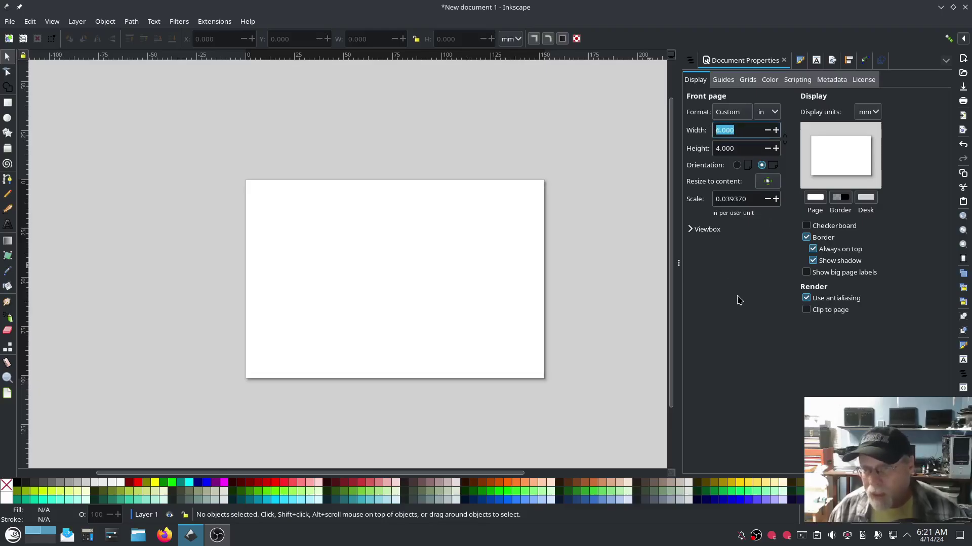
type("7")
key("Tab")
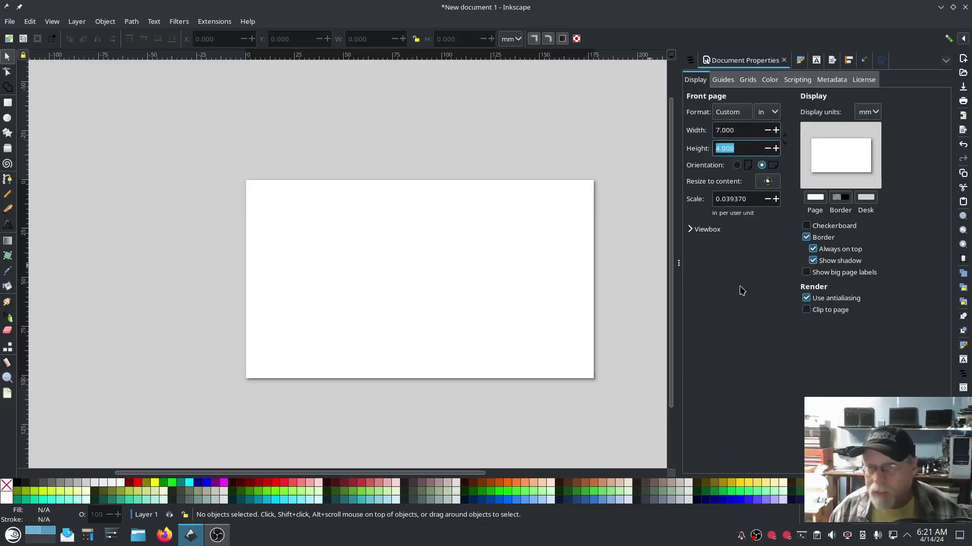
type("5")
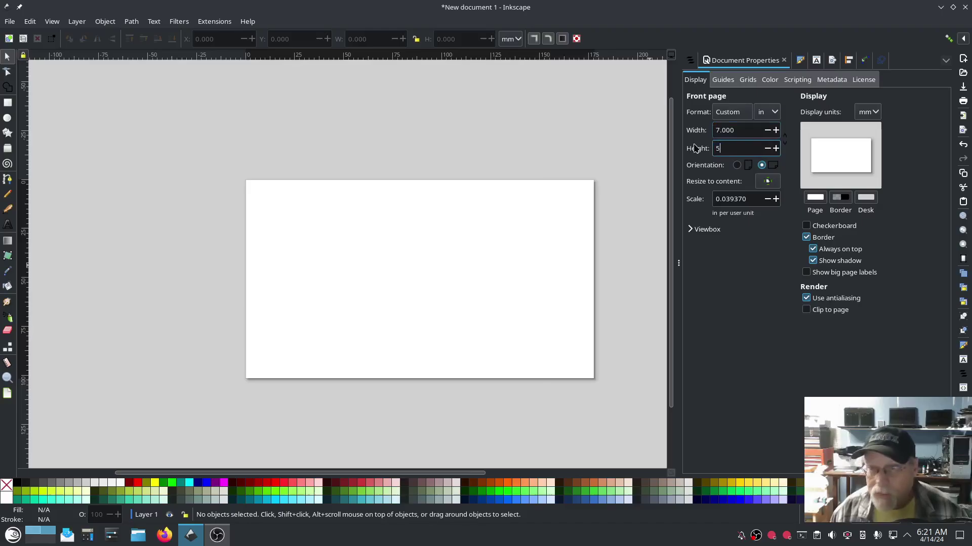
key("Tab")
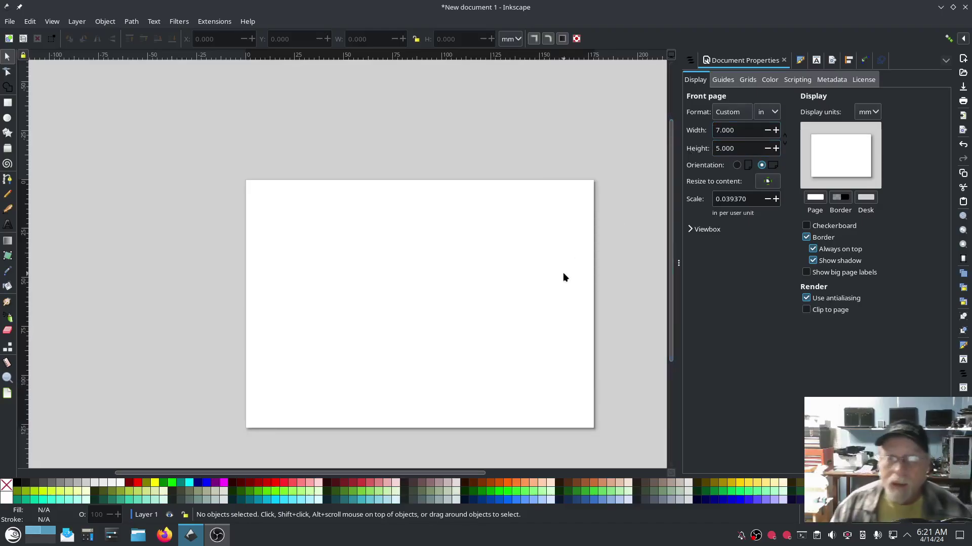
scroll(564, 275, "down", 2)
left_click_drag(579, 300, 474, 299)
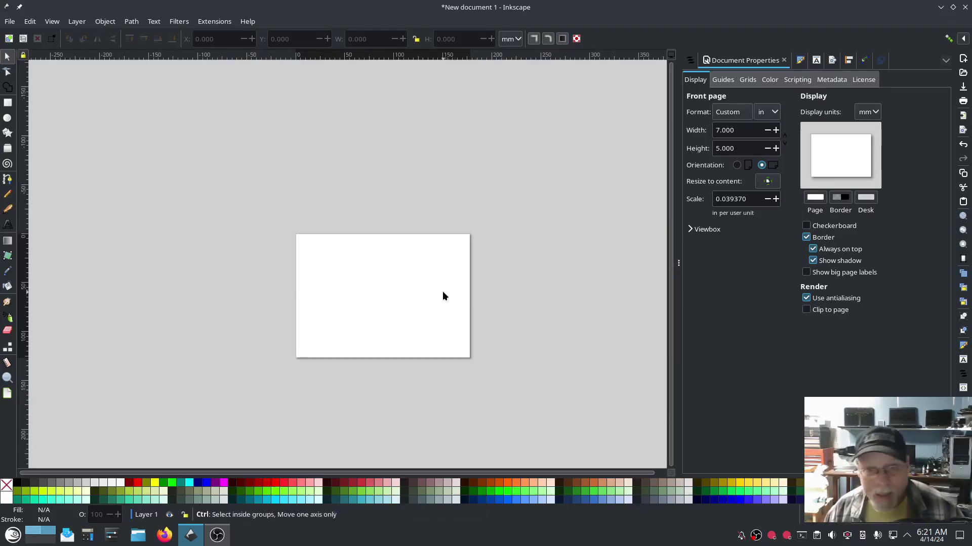
scroll(442, 291, "up", 1)
scroll(442, 292, "up", 1)
scroll(417, 303, "up", 1)
scroll(417, 302, "down", 1)
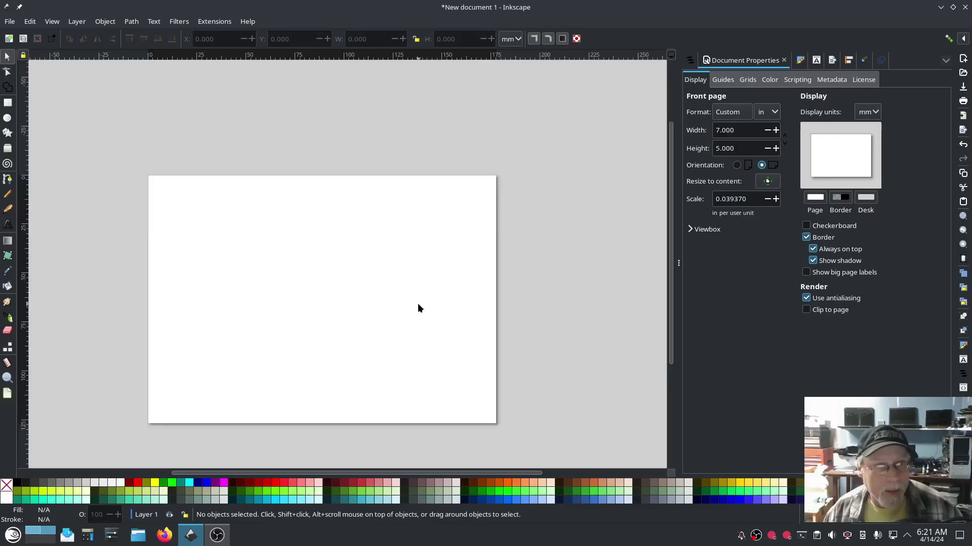
scroll(422, 305, "down", 1)
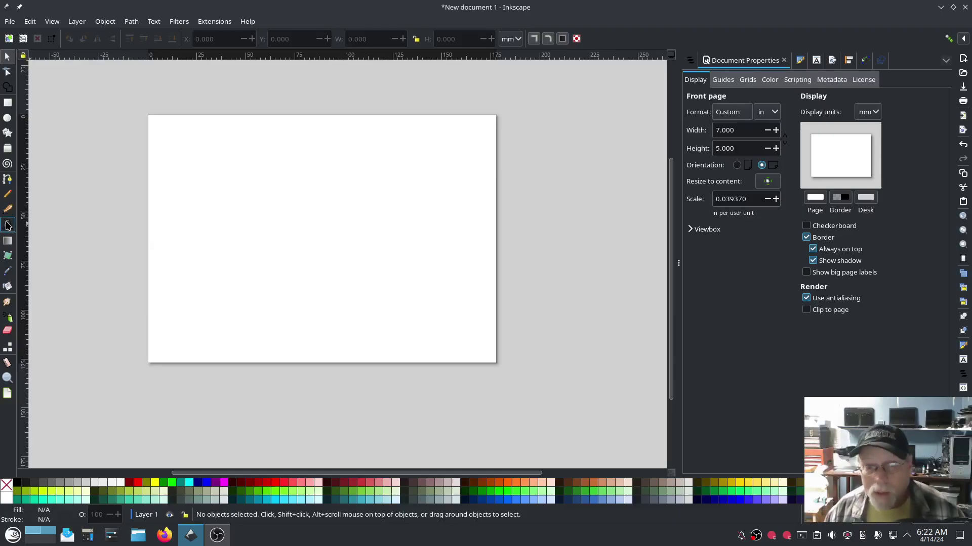
- Add the text "LTL" to the page and open the text and font settings
key("shift")
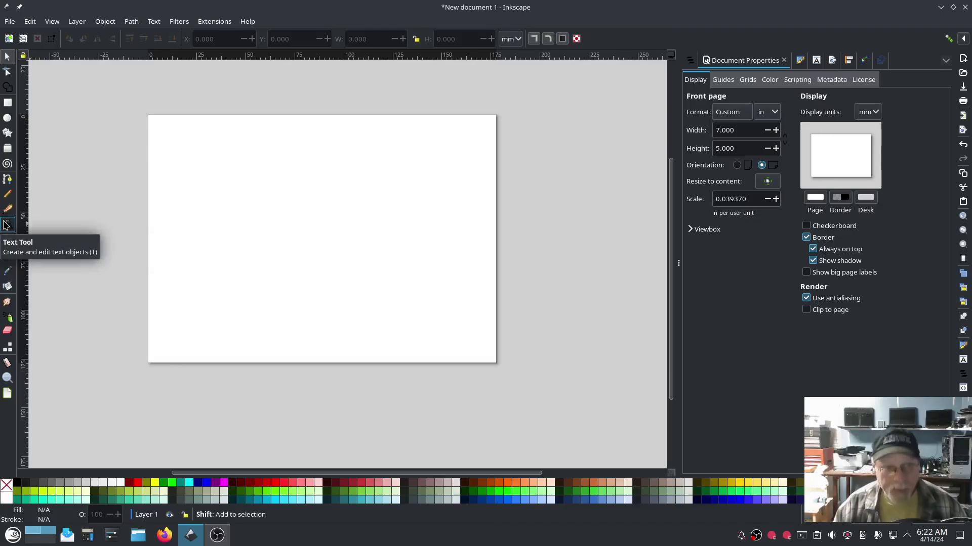
left_click(44, 230)
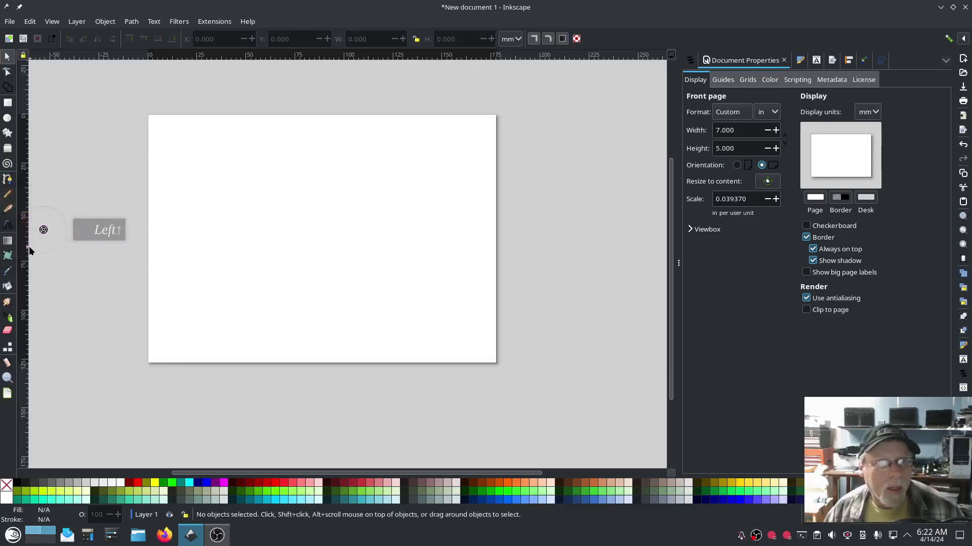
left_click(9, 225)
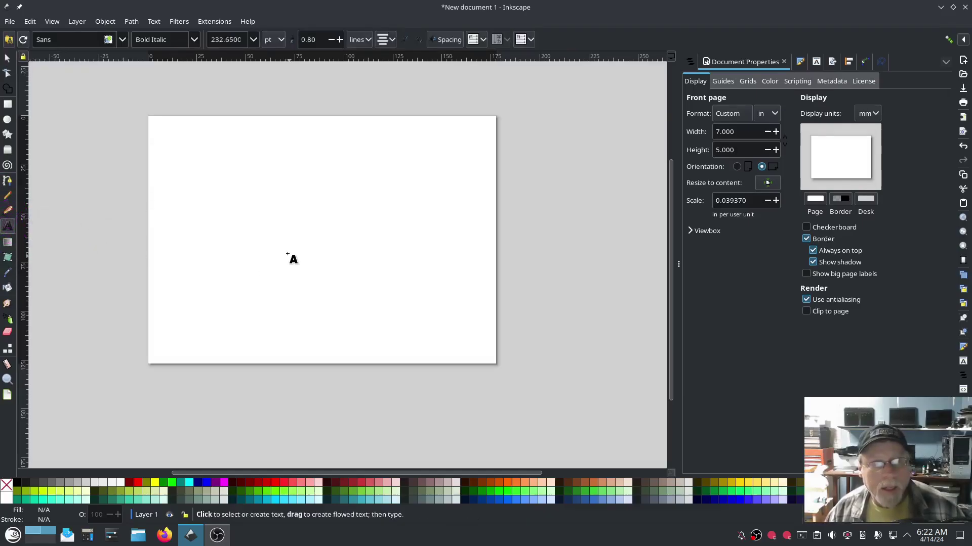
left_click(199, 260)
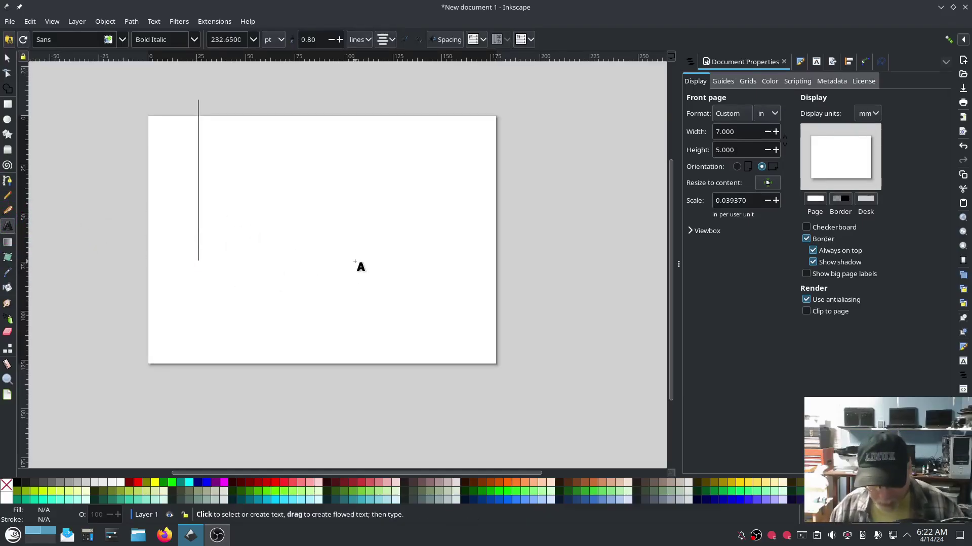
type("LTL")
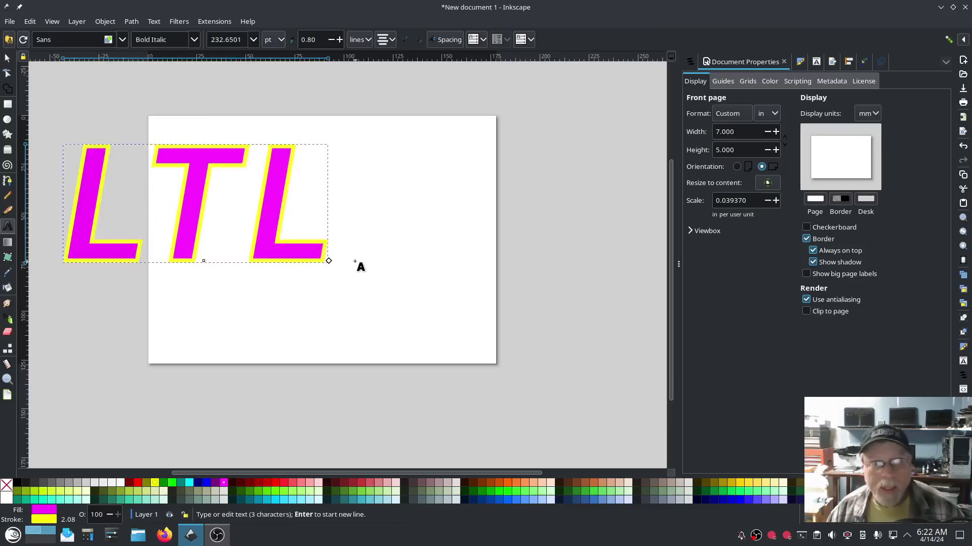
left_click(343, 293)
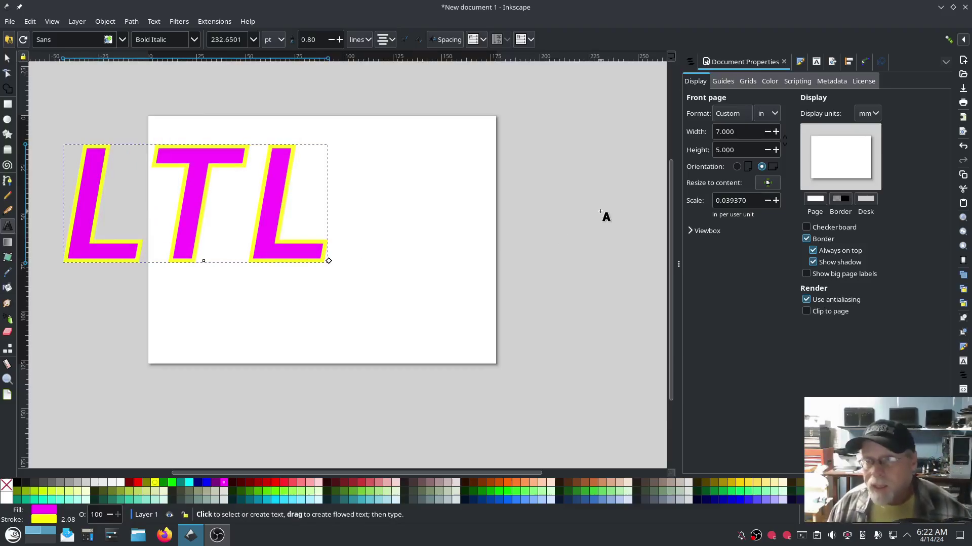
left_click(816, 62)
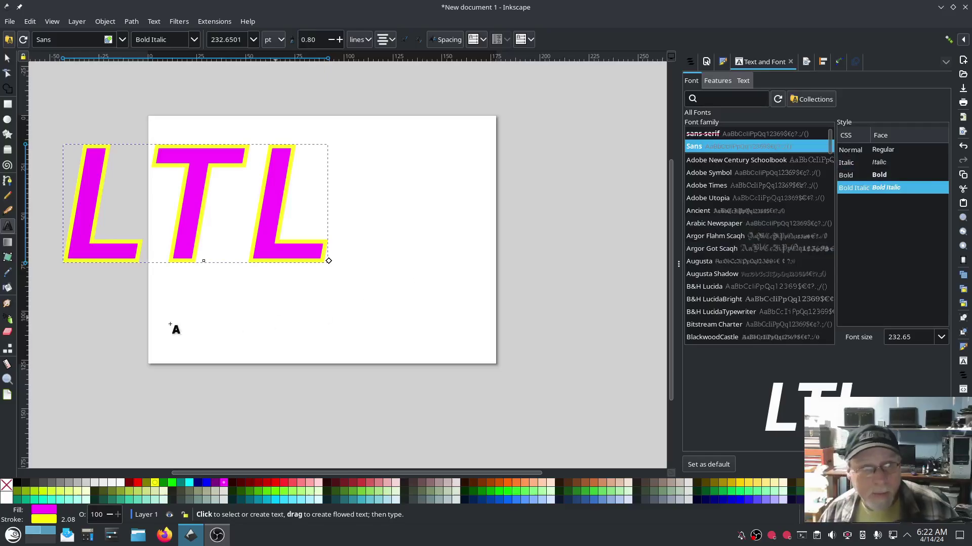
- Move the LTL text onto the page, enlarge it to about 149 mm wide by 74 mm high, and centre it
left_click(7, 57)
left_click_drag(195, 192, 321, 223)
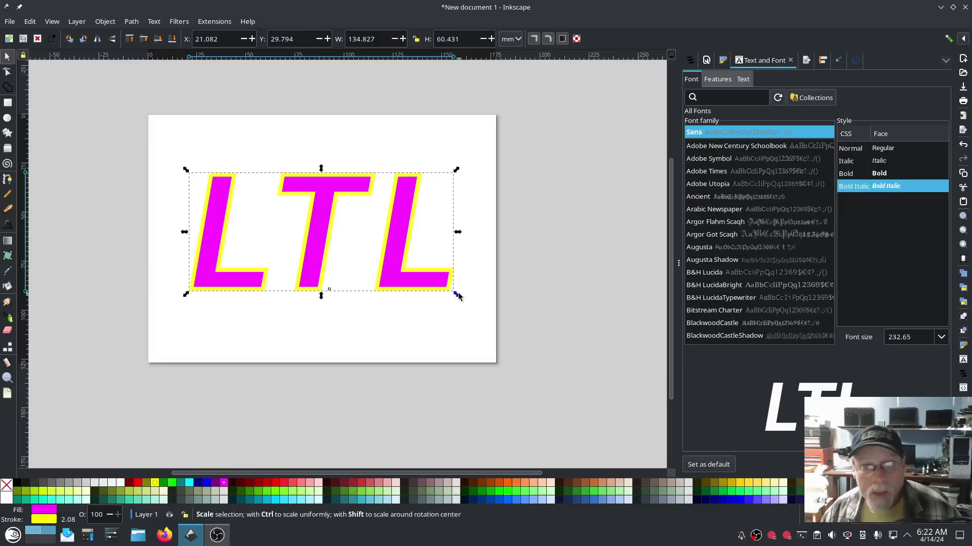
left_click_drag(456, 293, 484, 320)
left_click_drag(430, 262, 415, 250)
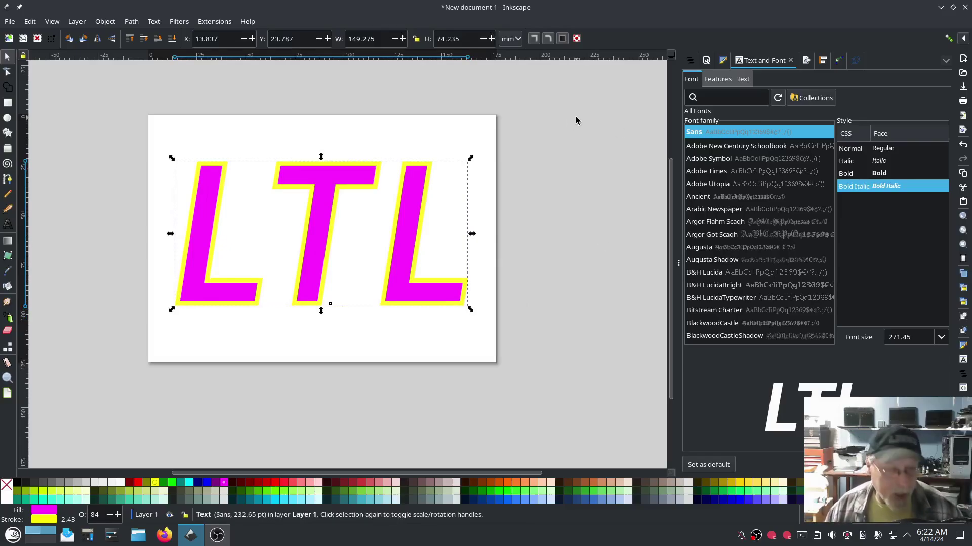
- Remove the LTL text's fill and give it a black stroke
left_click(4, 485)
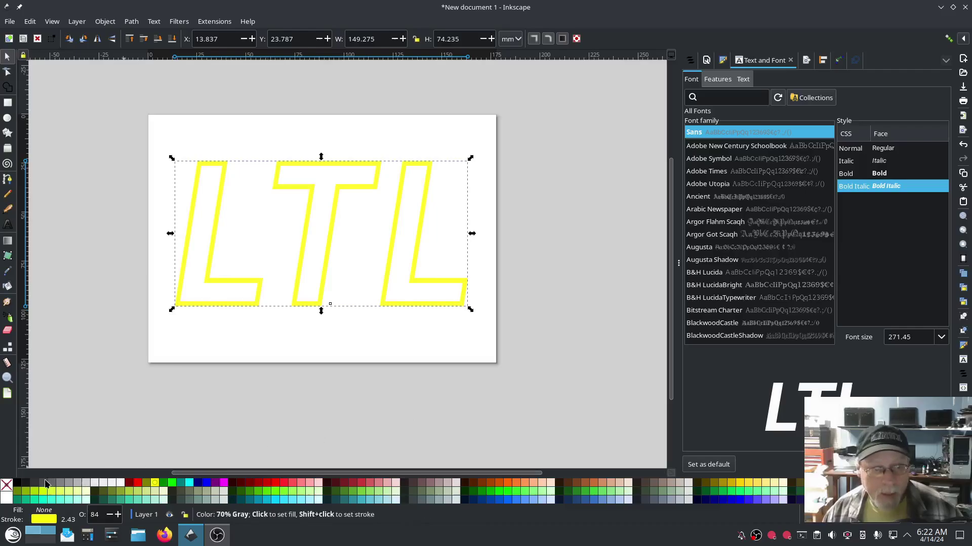
left_click(16, 485, "shift")
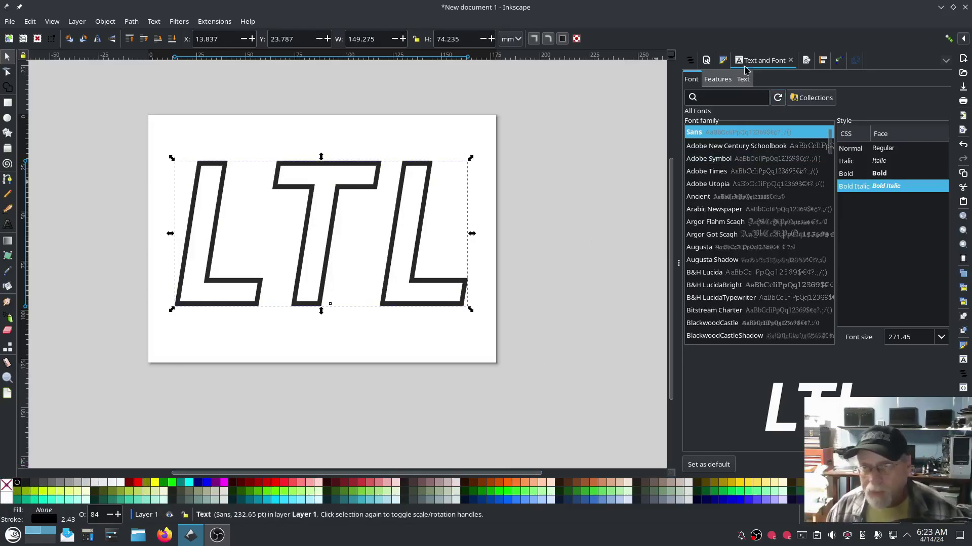
- Set the LTL text's stroke width to 1 mm
left_click(723, 60)
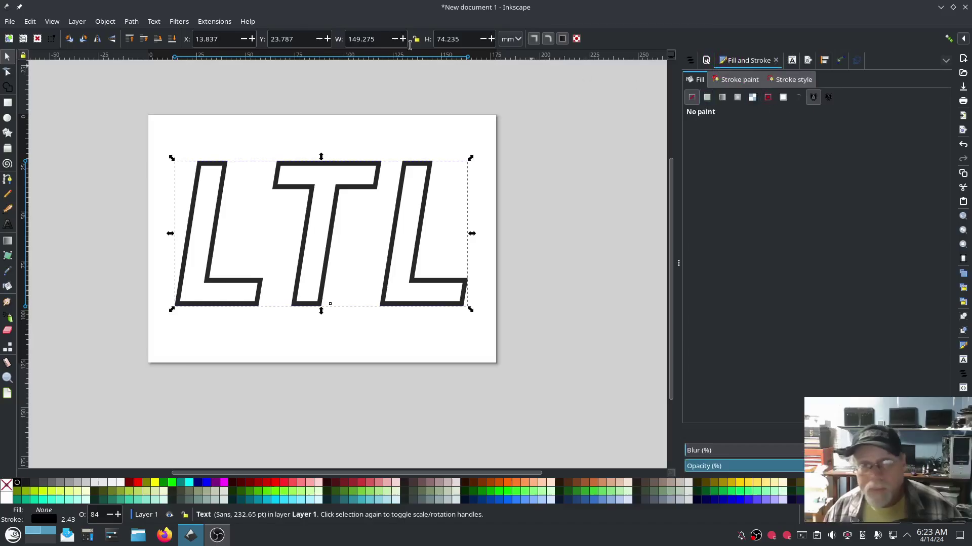
left_click(132, 23)
mouse_move(102, 22)
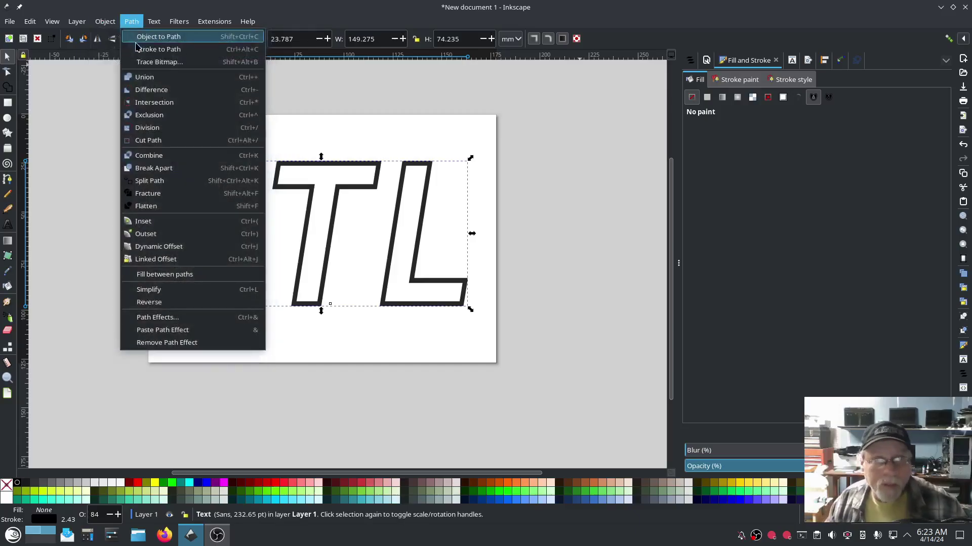
left_click(115, 49)
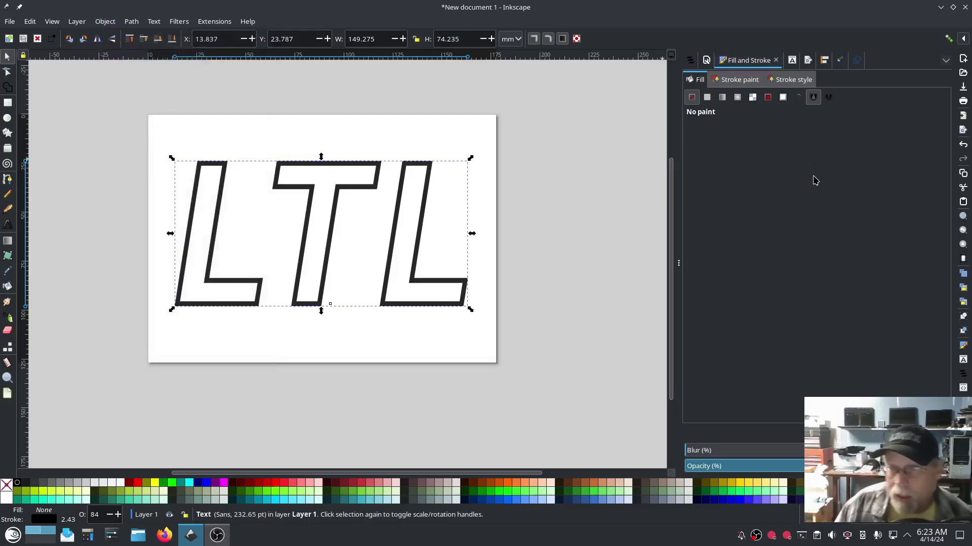
left_click(739, 80)
left_click(797, 80)
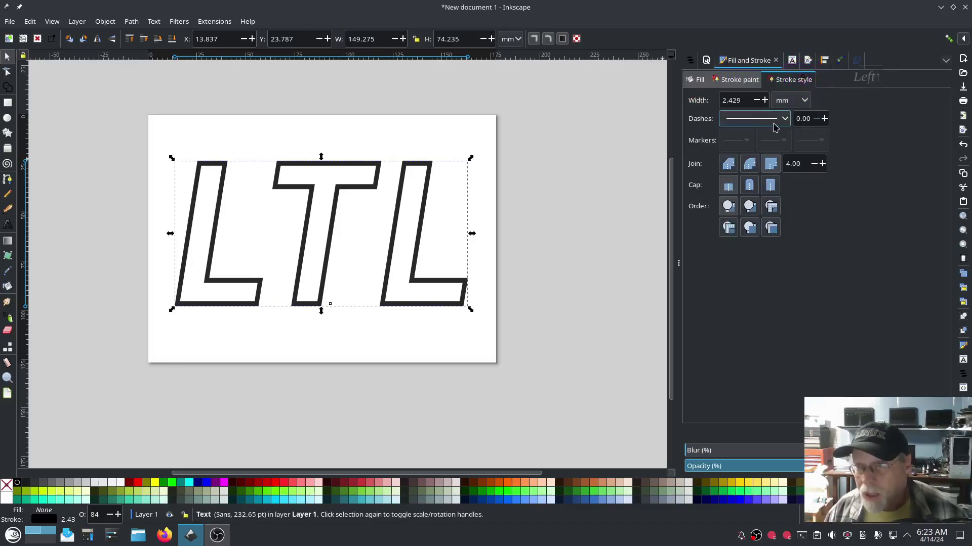
left_click(745, 100)
left_click_drag(745, 100, 705, 100)
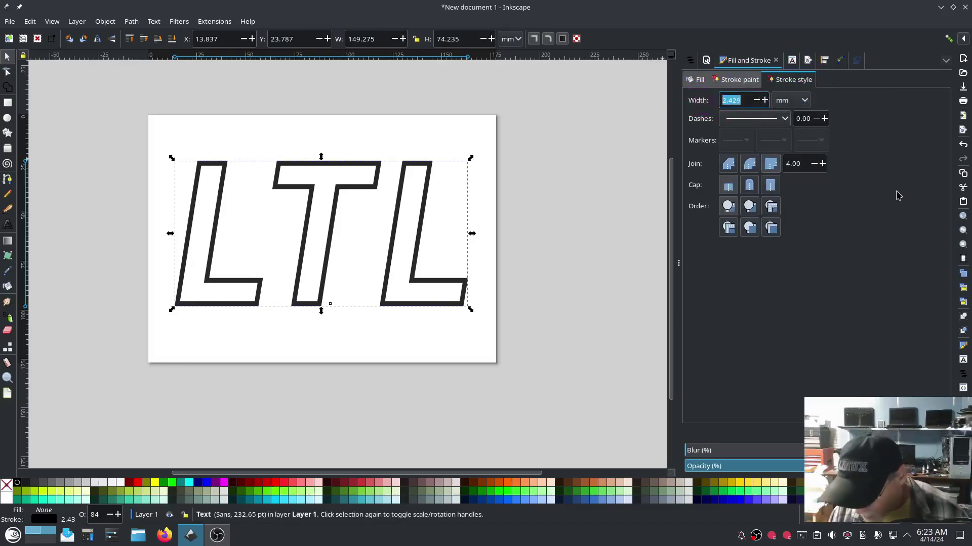
type("1")
key("Tab")
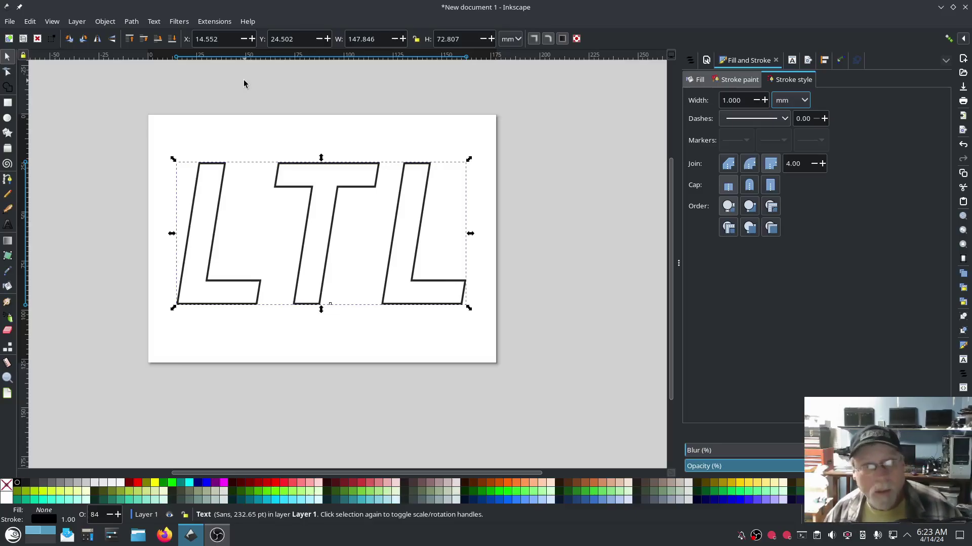
- Convert the LTL text to a path and break it apart into separate letter paths, with the layers and objects shown
left_click(132, 22)
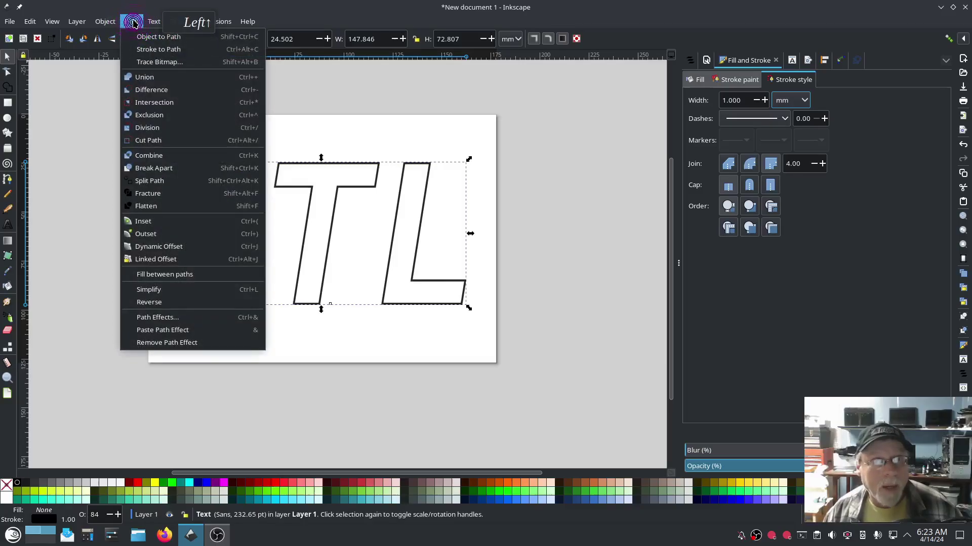
left_click(152, 37)
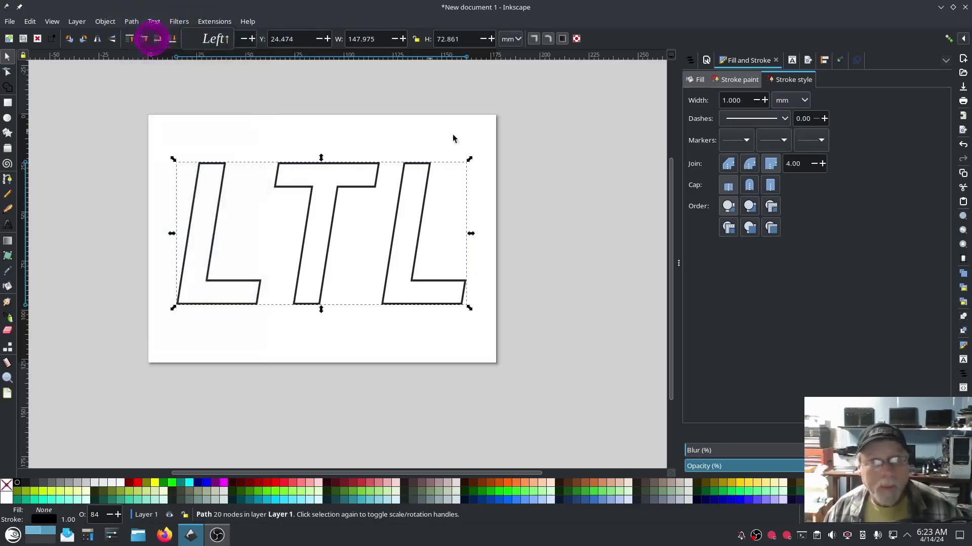
key("ctrl+shift+l")
left_click(131, 21)
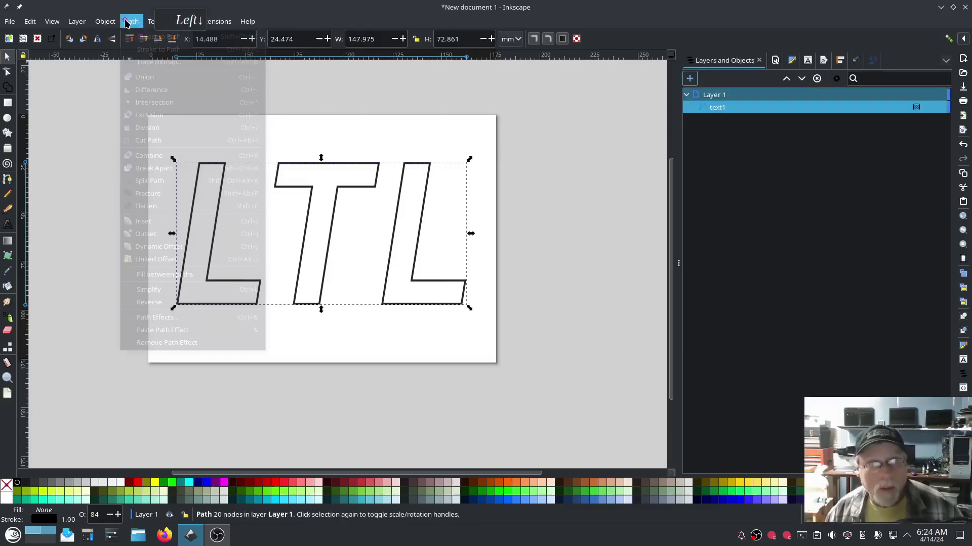
left_click(150, 168)
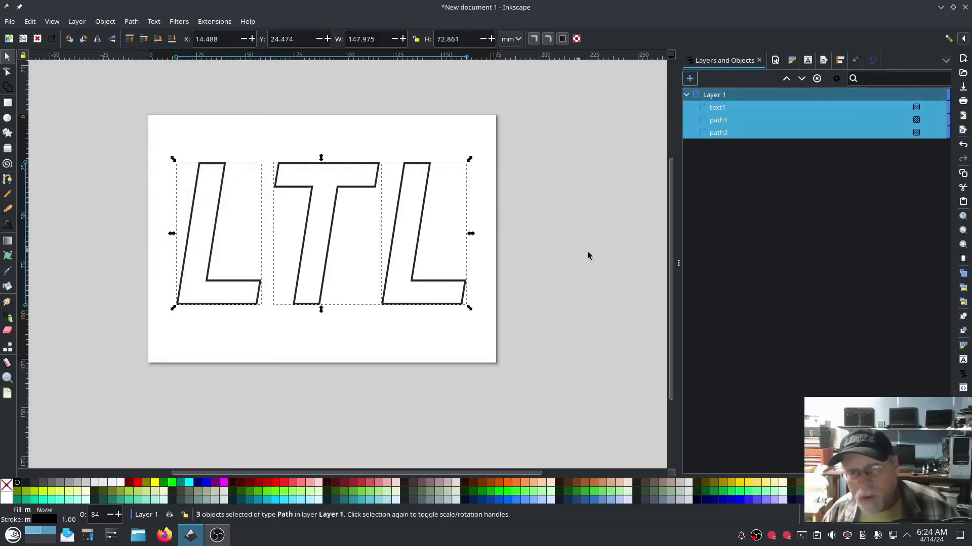
left_click(601, 211)
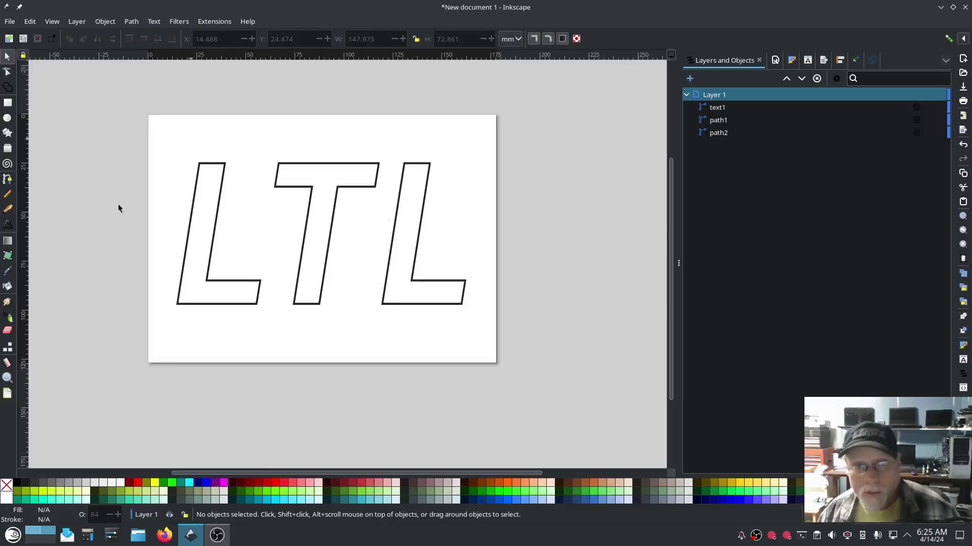
- Group the three separate letter paths text1, path1 and path2
left_click(211, 21)
left_click(517, 83)
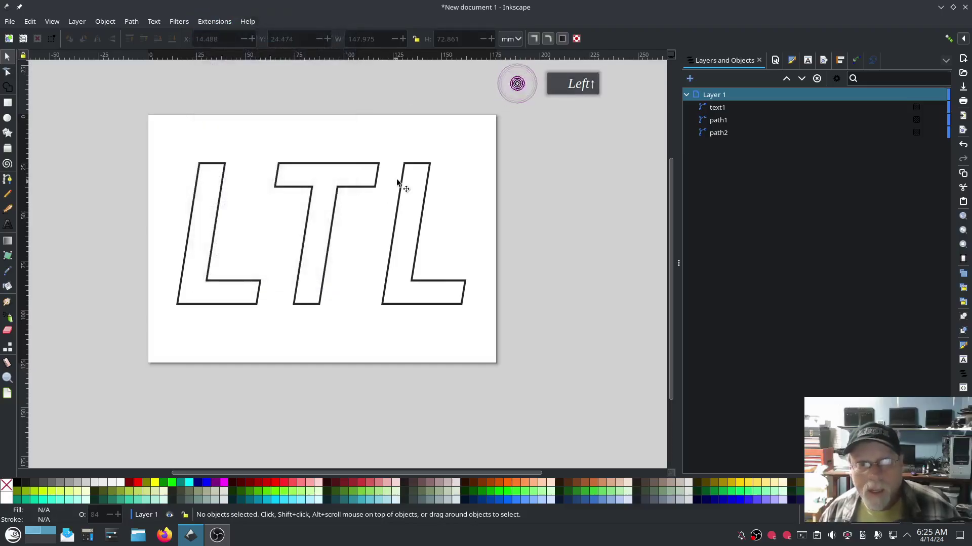
left_click(713, 106)
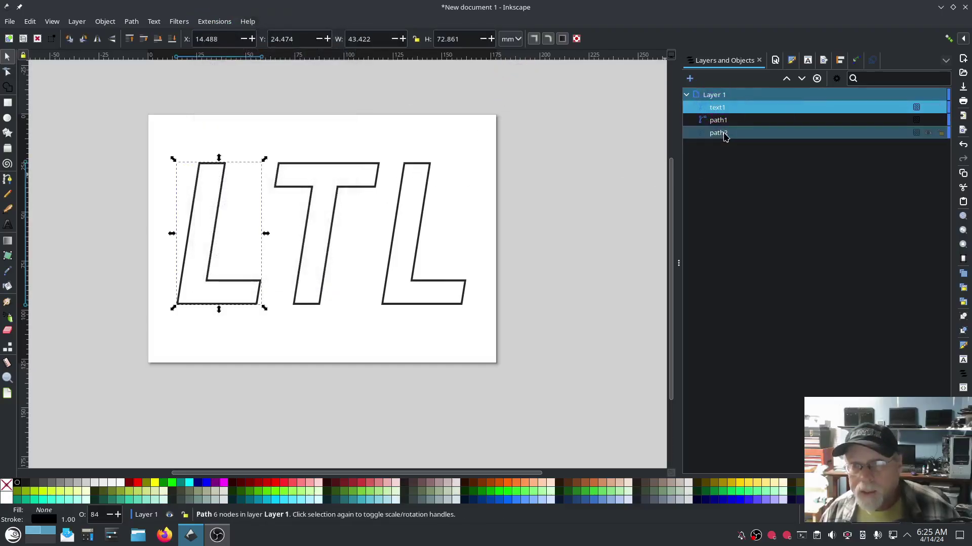
left_click(725, 135, "shift")
right_click(724, 136)
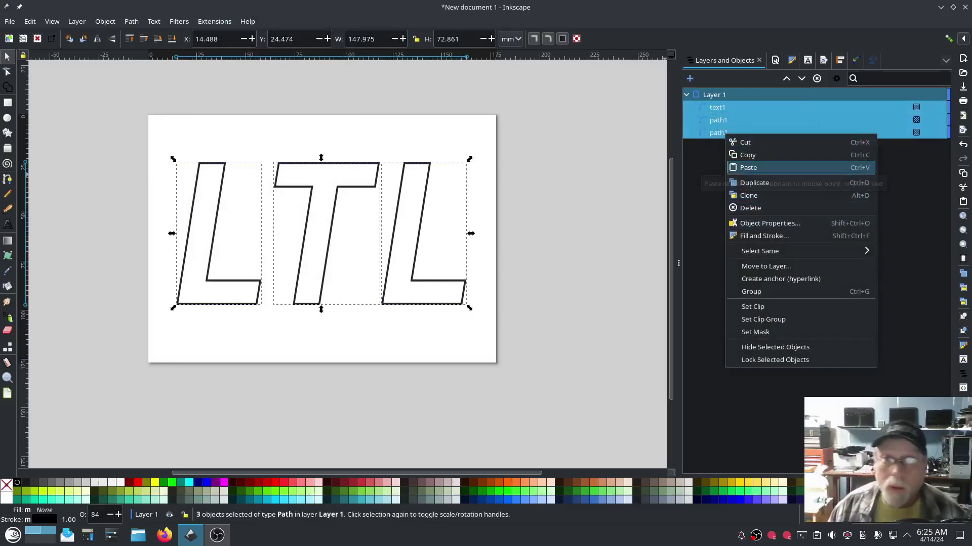
left_click(782, 290)
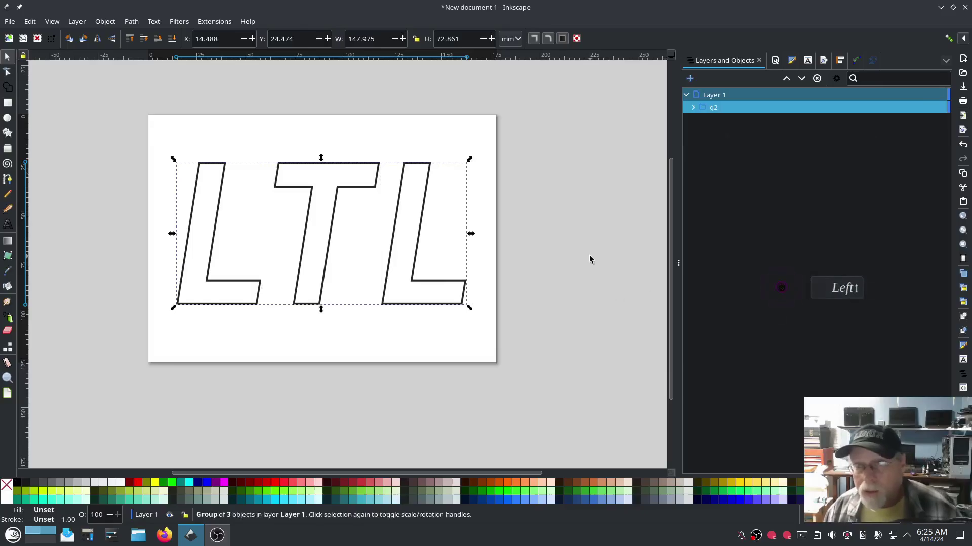
- Preview the grouped letters' stitch-out in Ink/Stitch Params and apply the default running stitch settings to all three letters
left_click(690, 108)
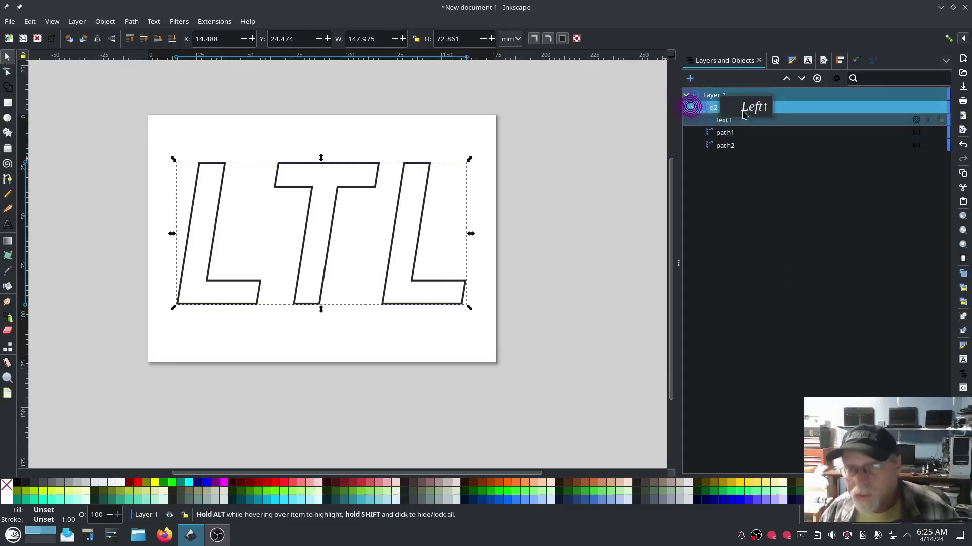
left_click(711, 108)
left_click(712, 108)
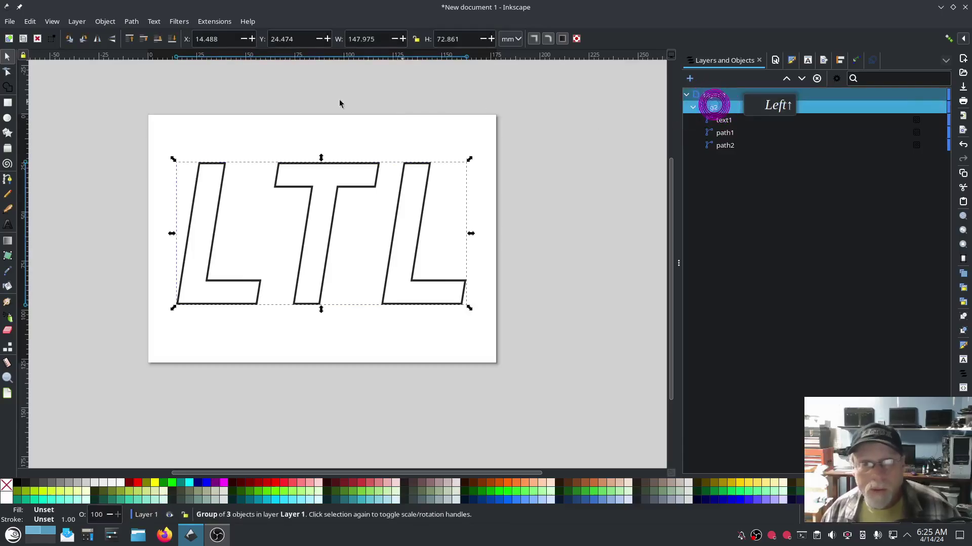
left_click(209, 23)
mouse_move(230, 155)
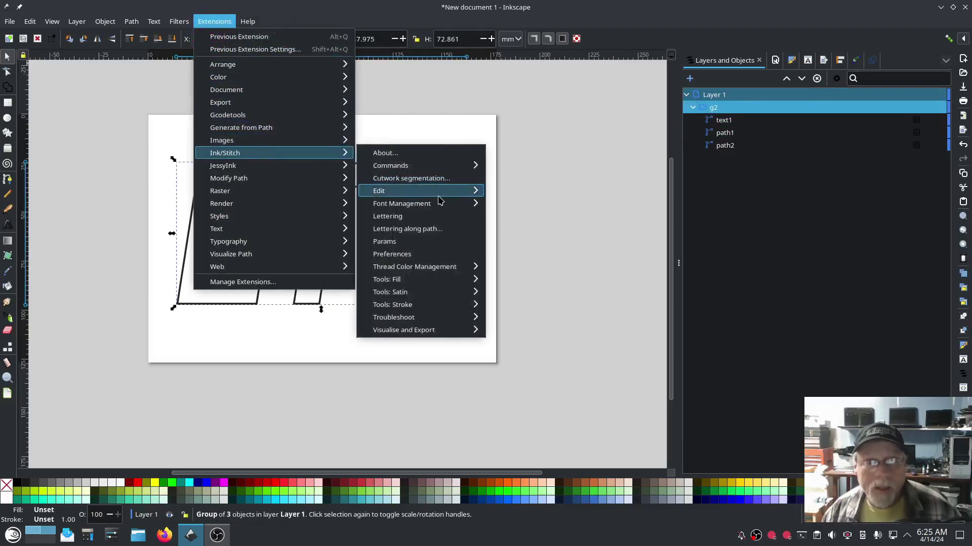
left_click(387, 242)
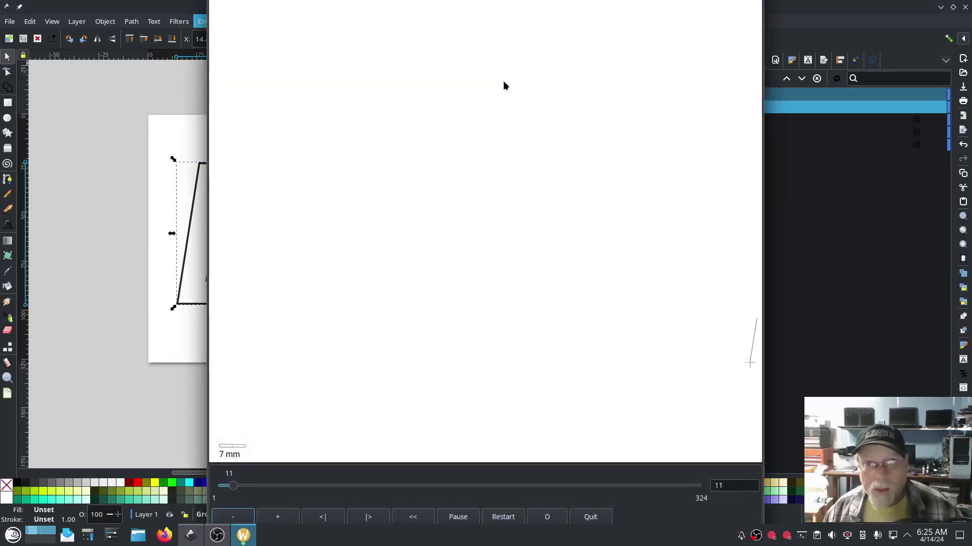
left_click(244, 536)
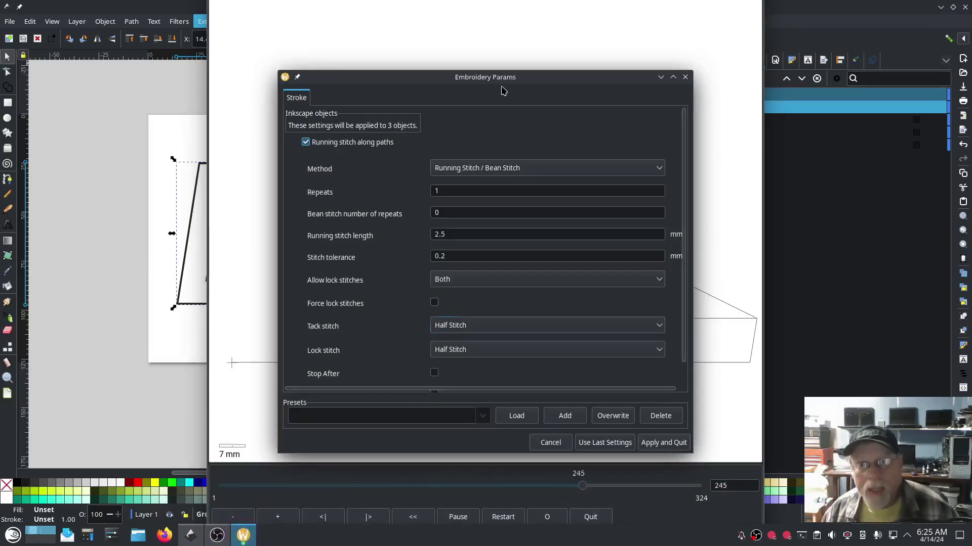
left_click_drag(410, 92, 120, 59)
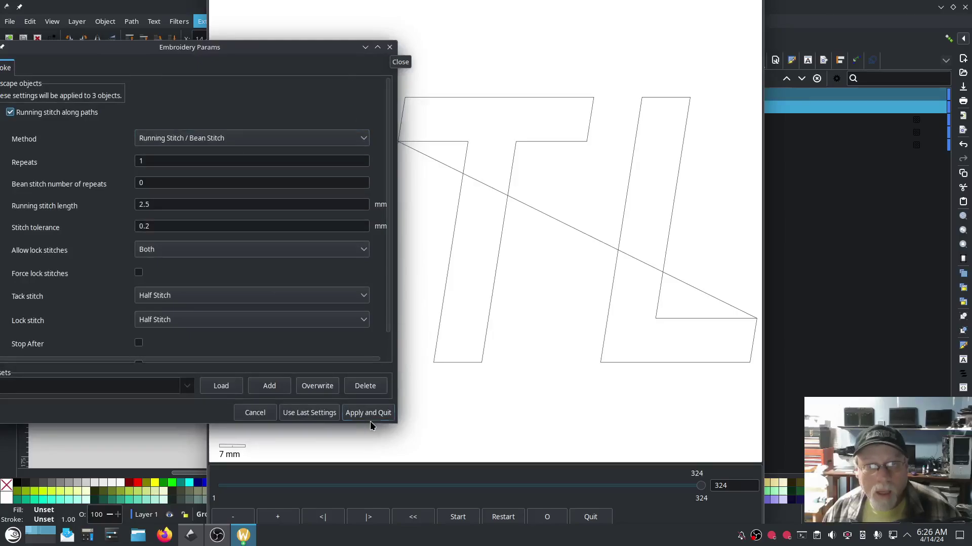
left_click(347, 414)
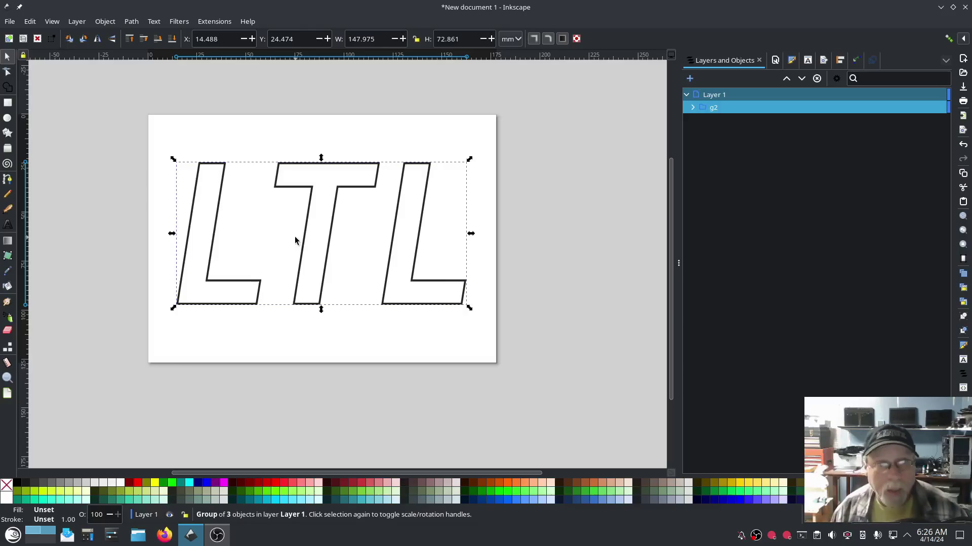
- Replay the letter group's stitch simulation in Ink/Stitch Params to examine the stitching order, and close it with the settings unchanged
left_click(215, 21)
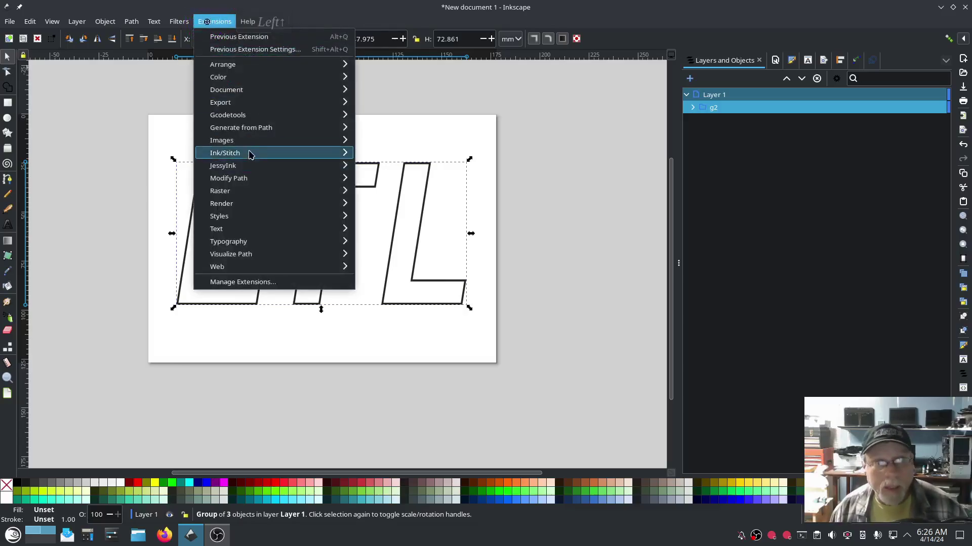
mouse_move(250, 152)
left_click(384, 241)
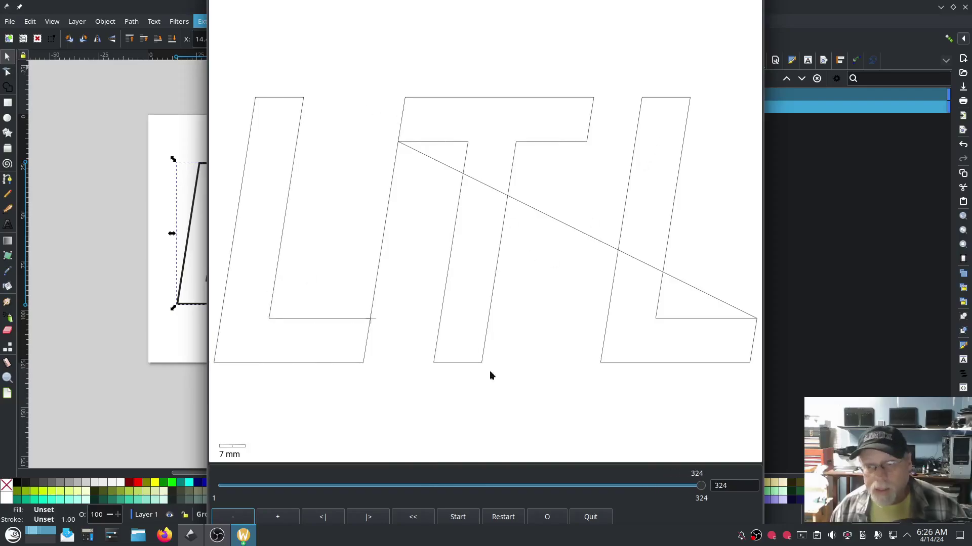
left_click(590, 517)
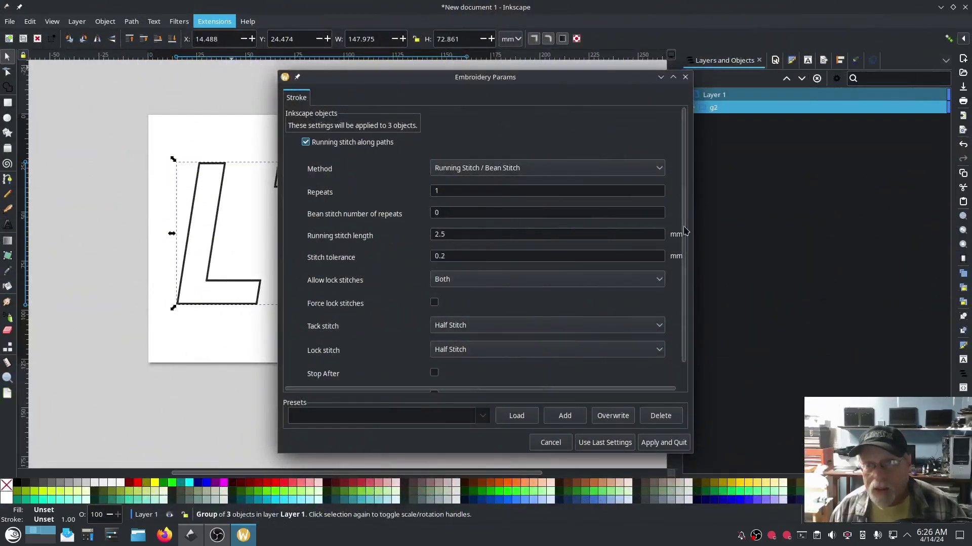
left_click(662, 443)
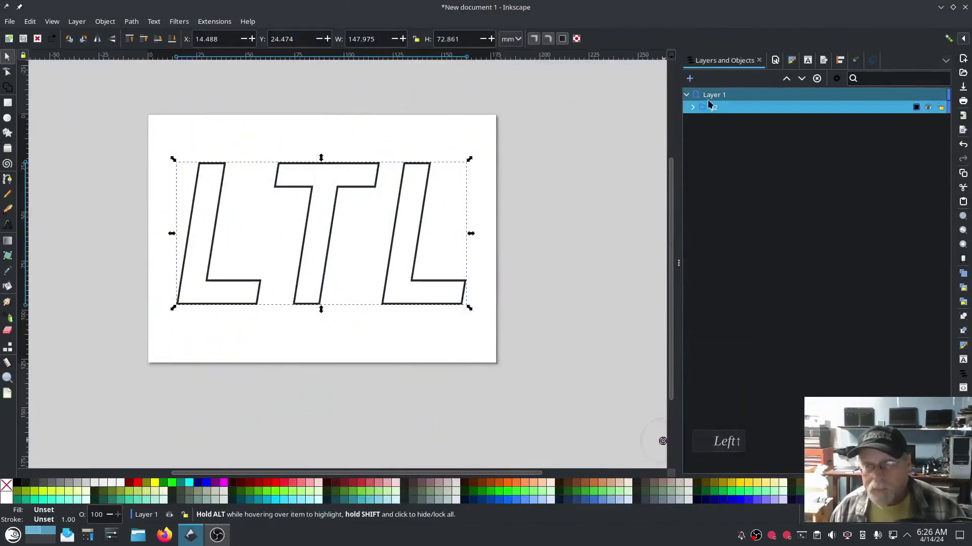
- Reorder the paths inside the letter group, placing the last L above the T and the first L below it
left_click(690, 108)
left_click(729, 145)
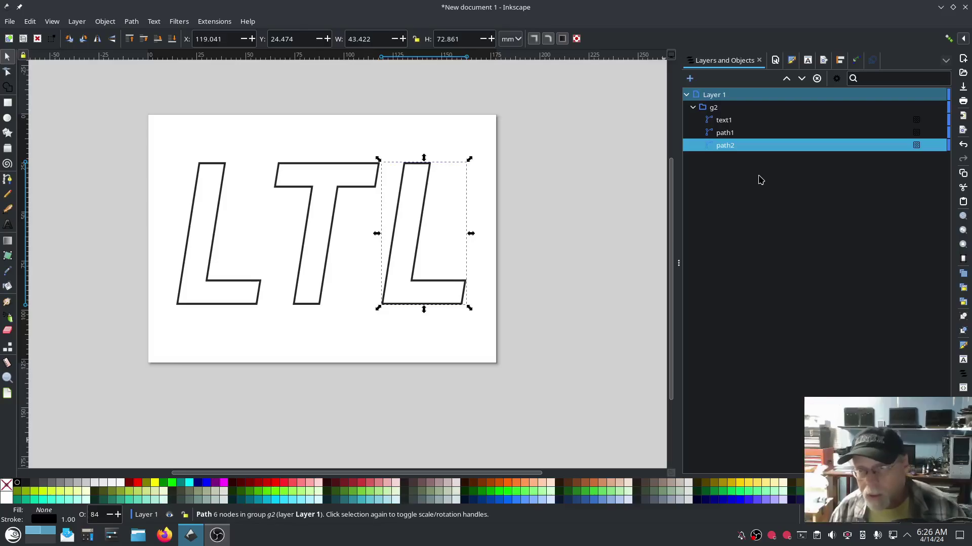
left_click(786, 79)
left_click(785, 79)
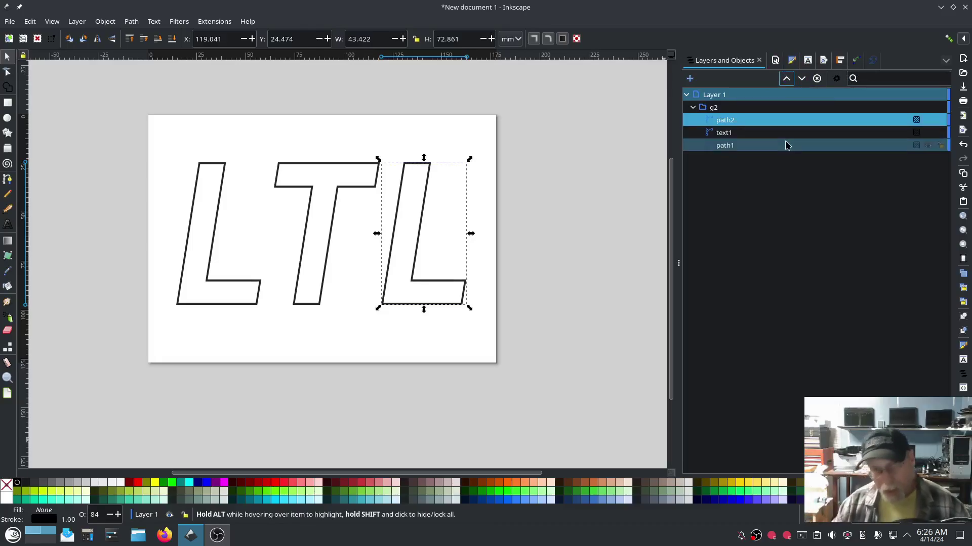
left_click(758, 133)
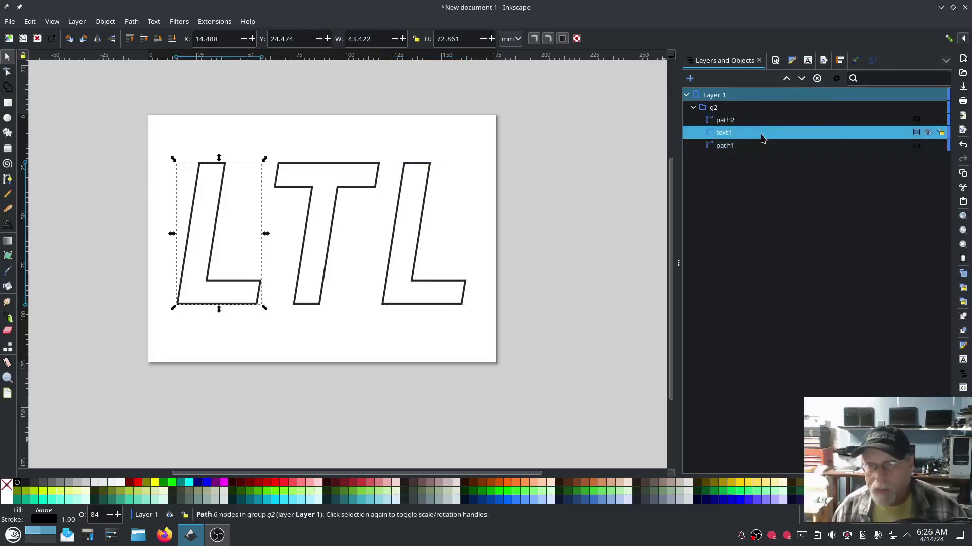
left_click(803, 80)
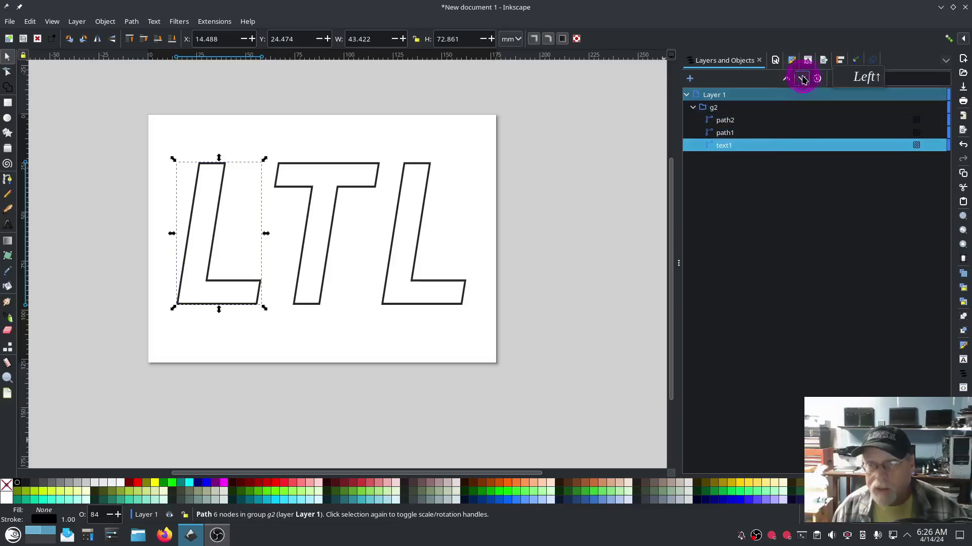
- Check which letter each reordered path is and examine the group's new stitching order in the Ink/Stitch Params simulation
left_click(727, 131)
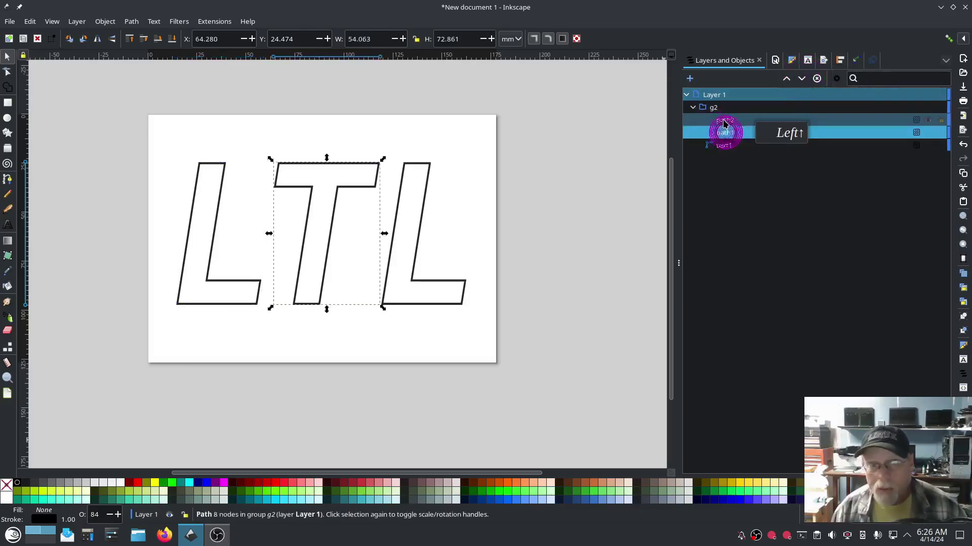
left_click(724, 120)
left_click(725, 146)
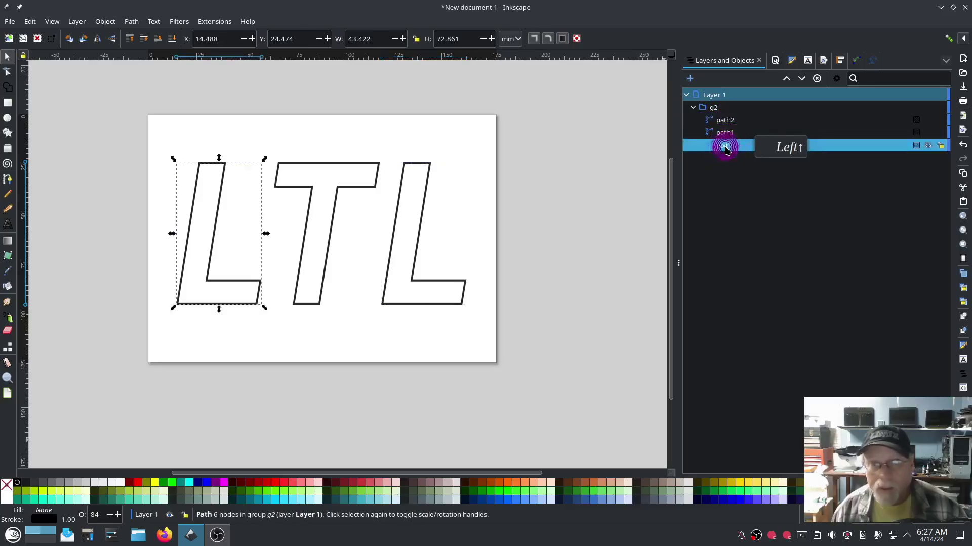
left_click(714, 107)
left_click(214, 21)
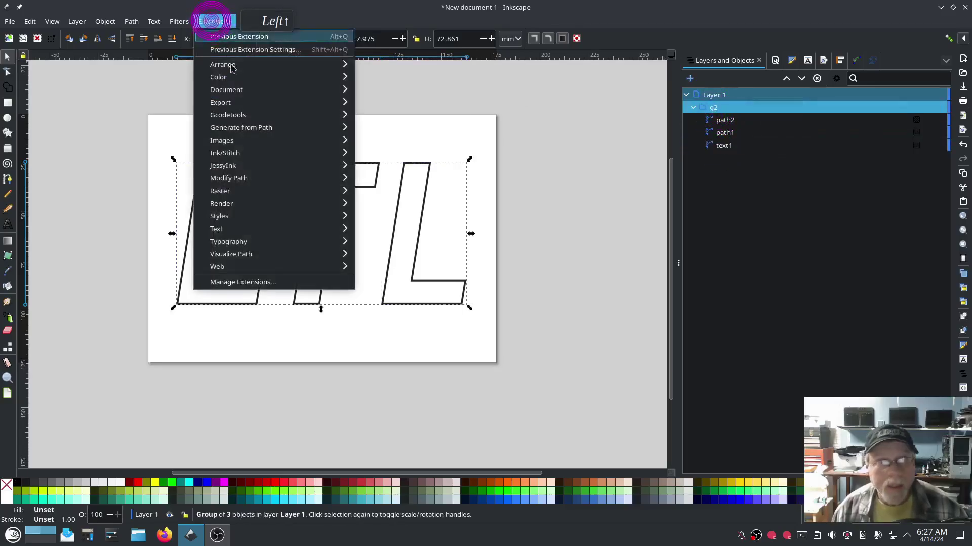
mouse_move(244, 153)
left_click(406, 243)
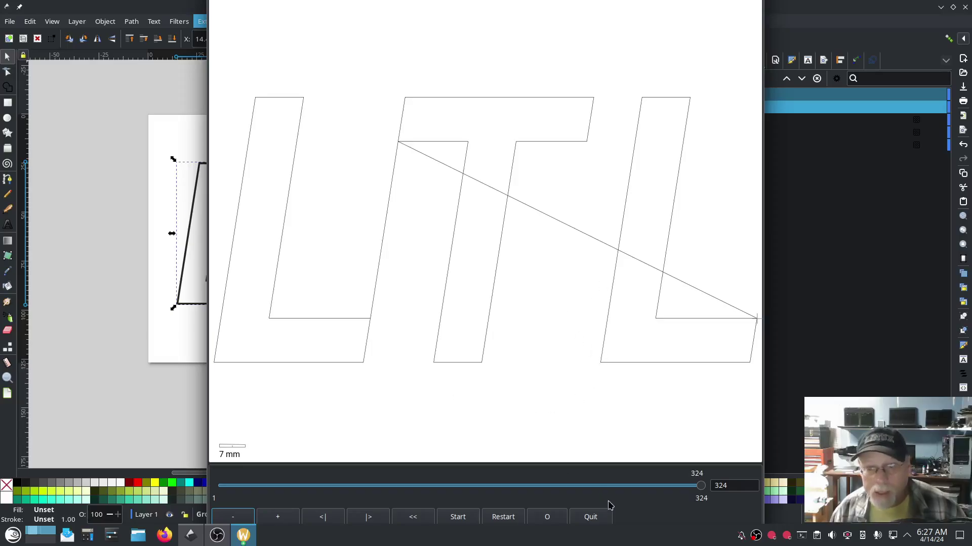
left_click(592, 516)
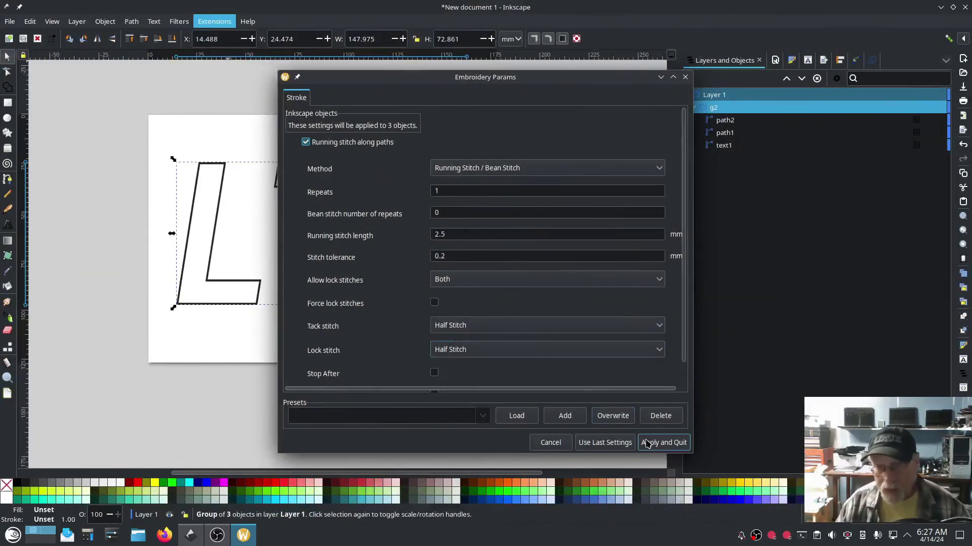
left_click(562, 443)
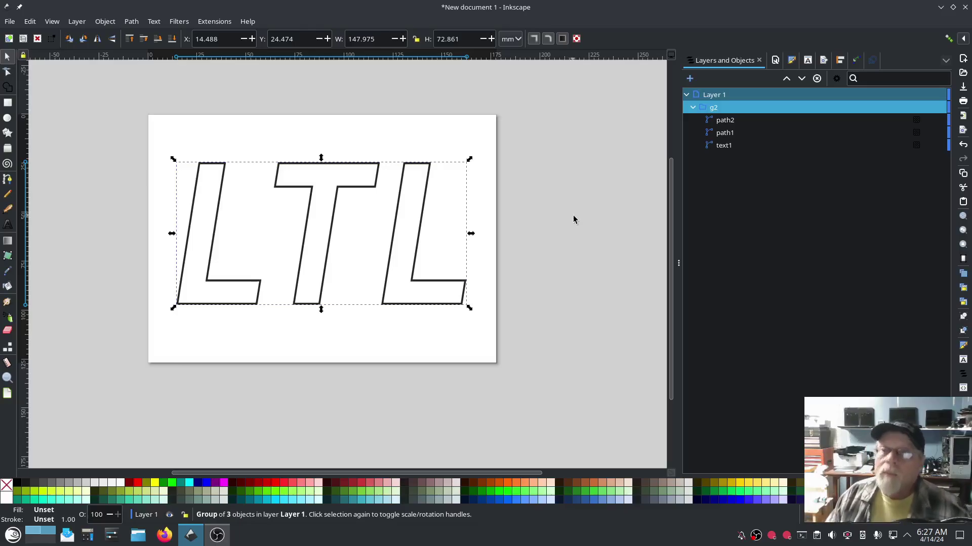
- Duplicate the letter group and expand the copy to show its three paths
right_click(715, 107)
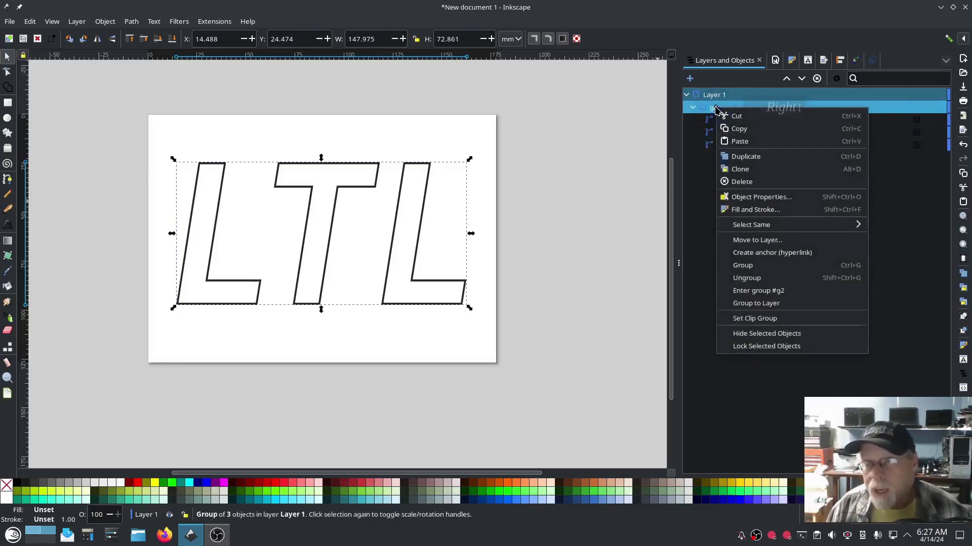
left_click(754, 157)
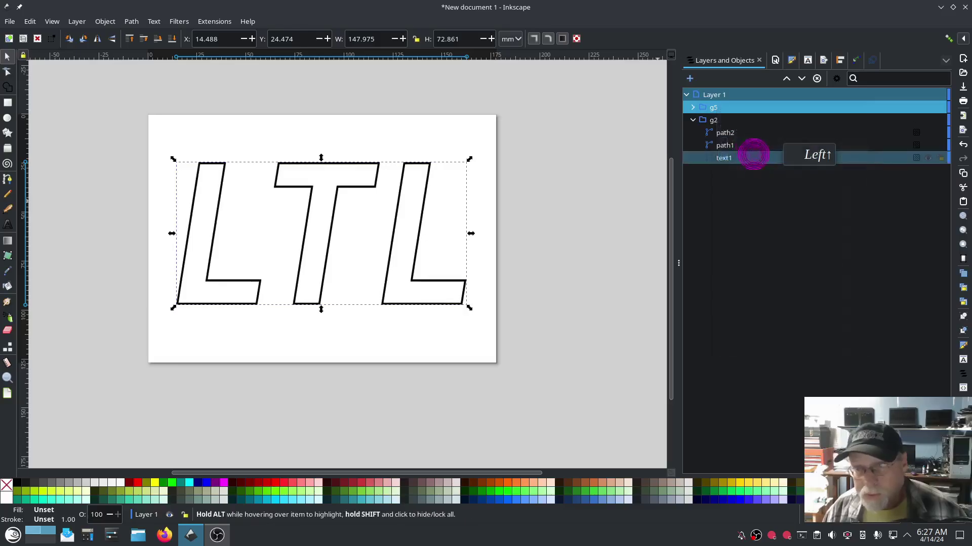
left_click(693, 107)
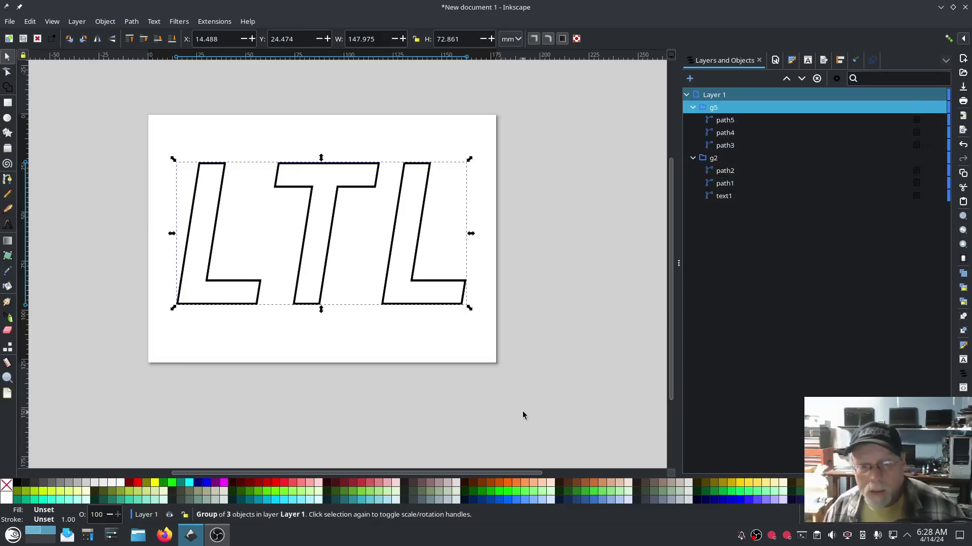
- Give the duplicate letter group a red stroke and its T a magenta stroke
left_click(275, 483, "shift")
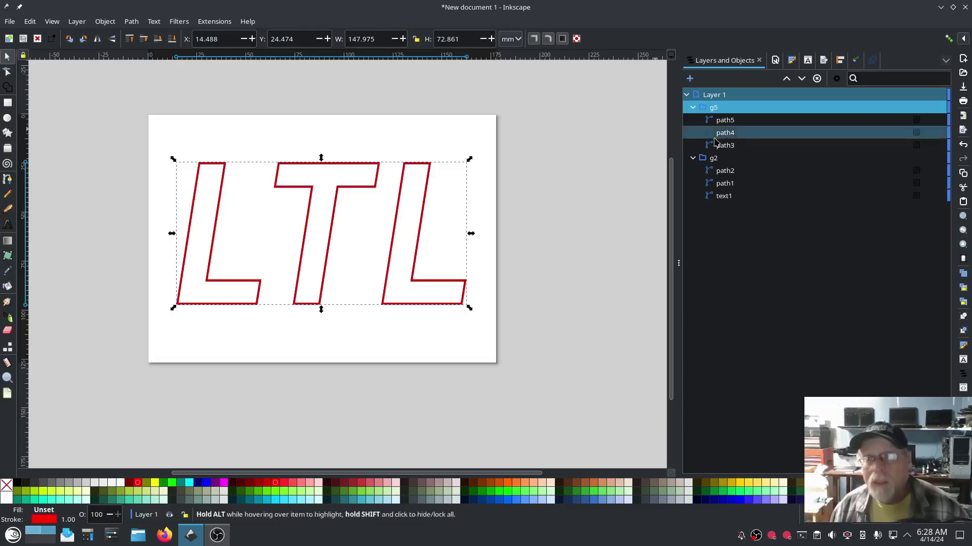
left_click(731, 133)
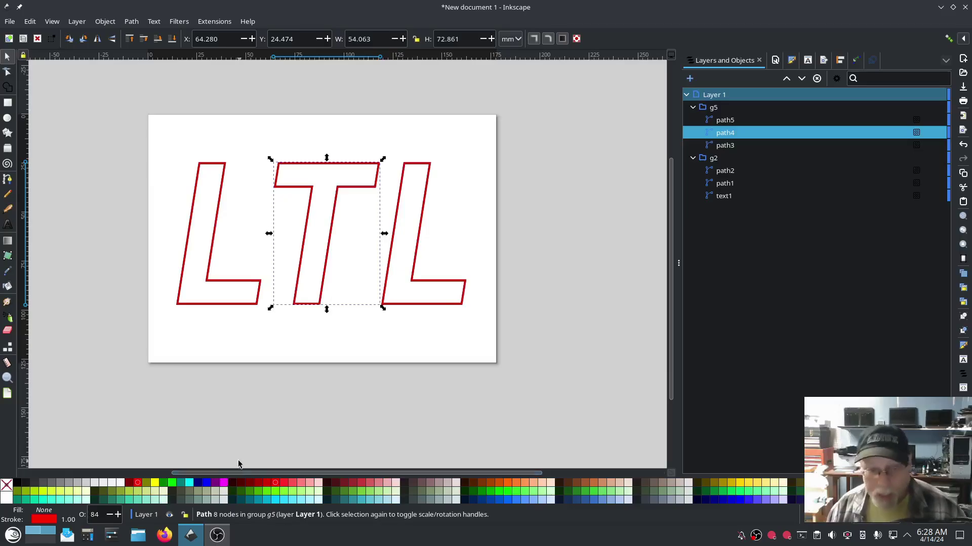
left_click(223, 482, "shift")
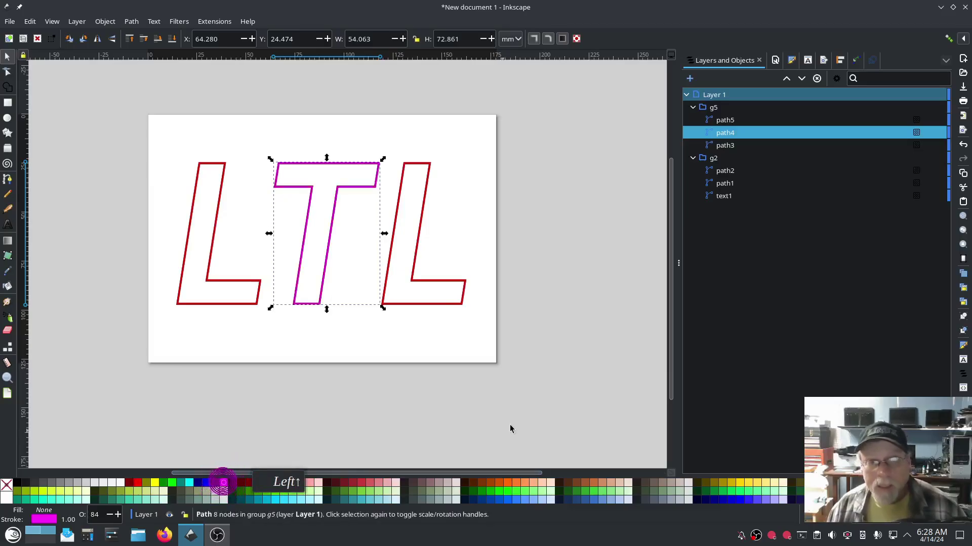
left_click(554, 260)
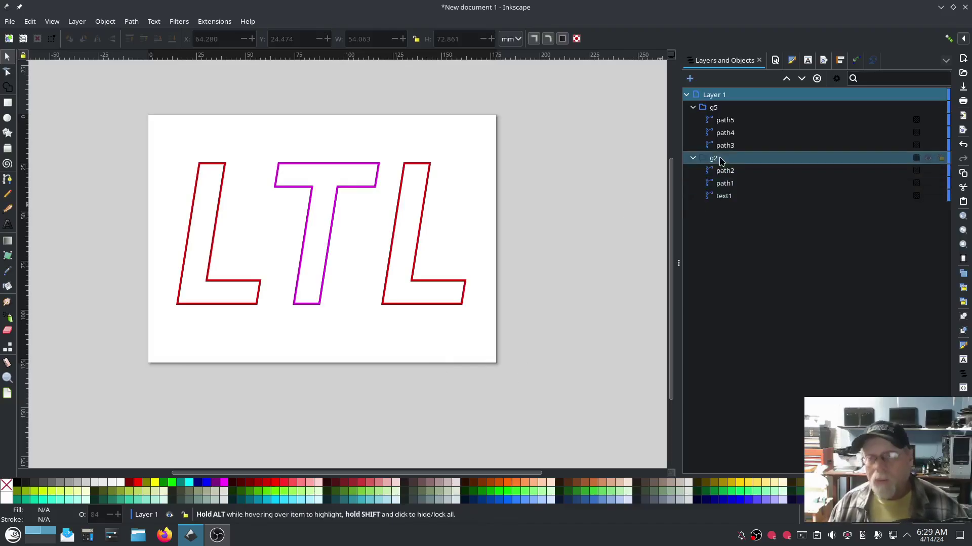
- Hide the coloured duplicate group to examine the original black letter group beneath it, and show the duplicate again
left_click(714, 107)
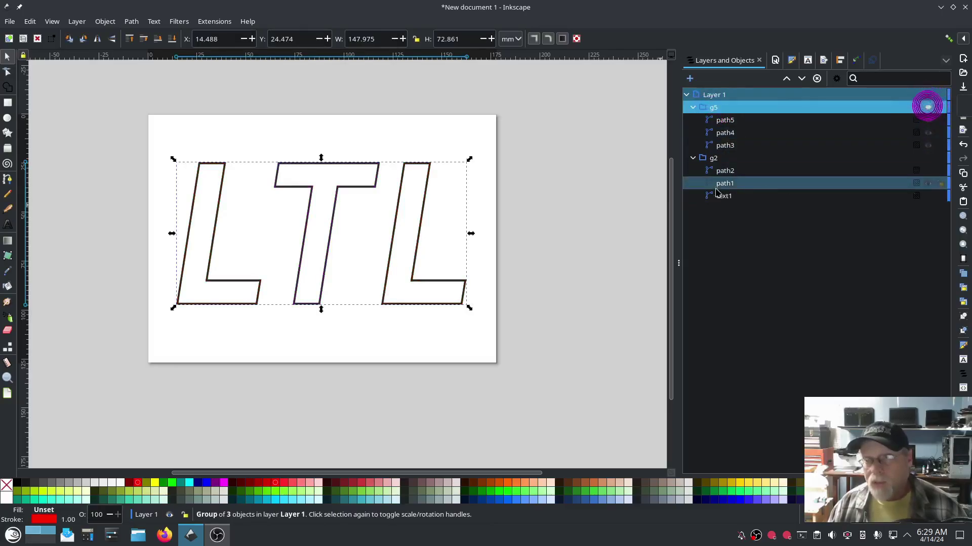
left_click(714, 158)
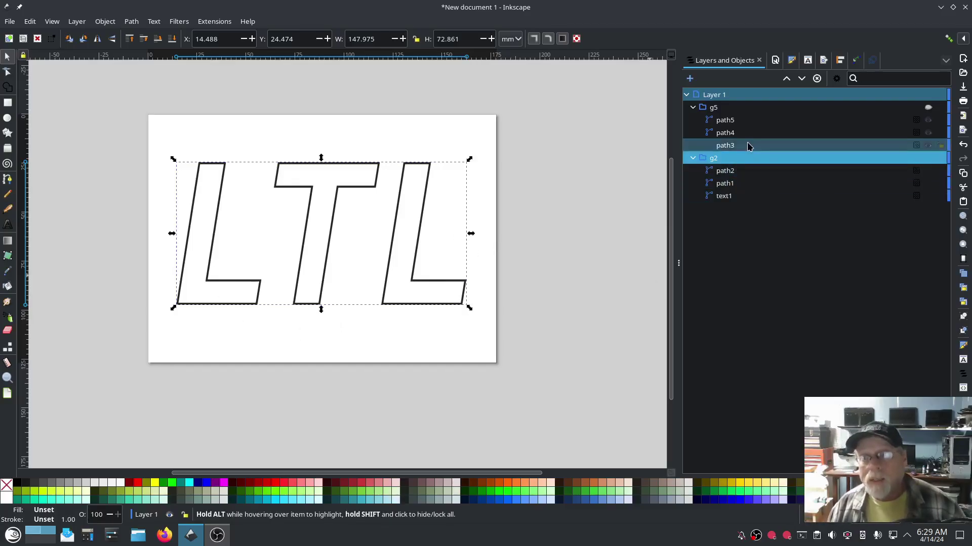
left_click(928, 106)
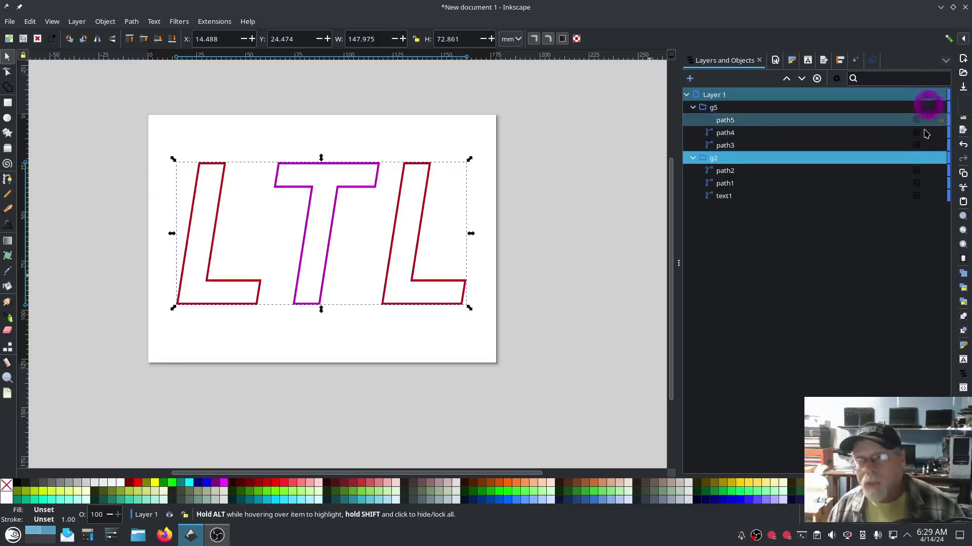
- Hide the coloured duplicate's paths one by one to check which letter each is, and show them again
left_click(928, 145)
left_click(928, 133)
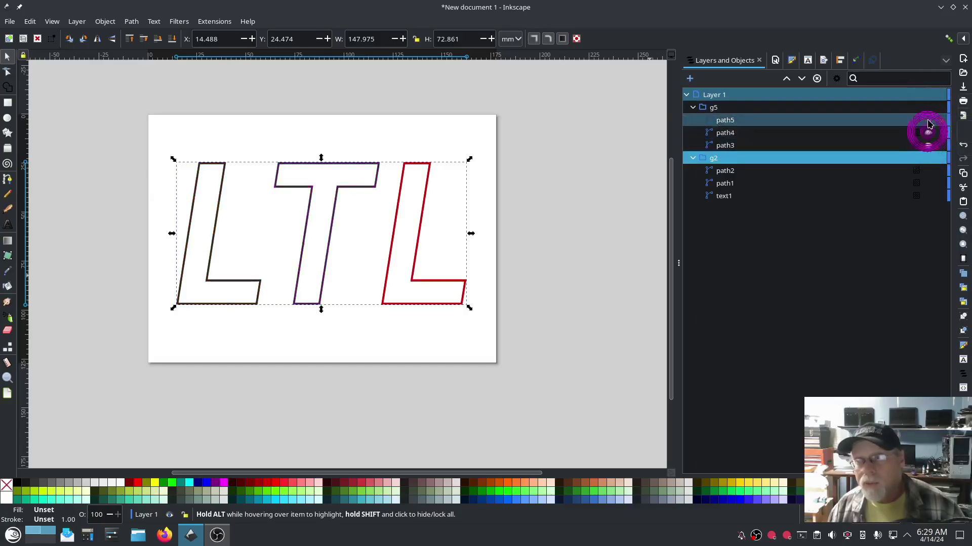
left_click(928, 120)
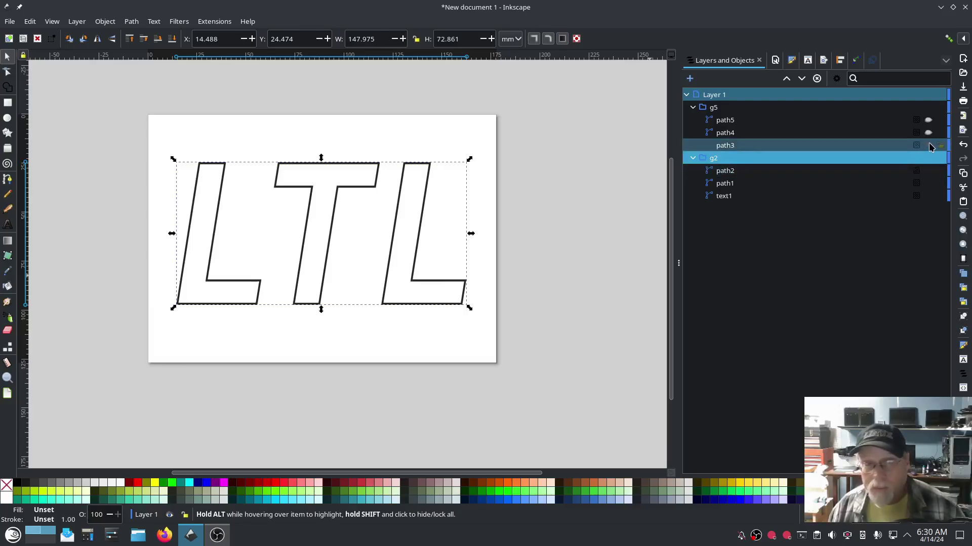
key("alt")
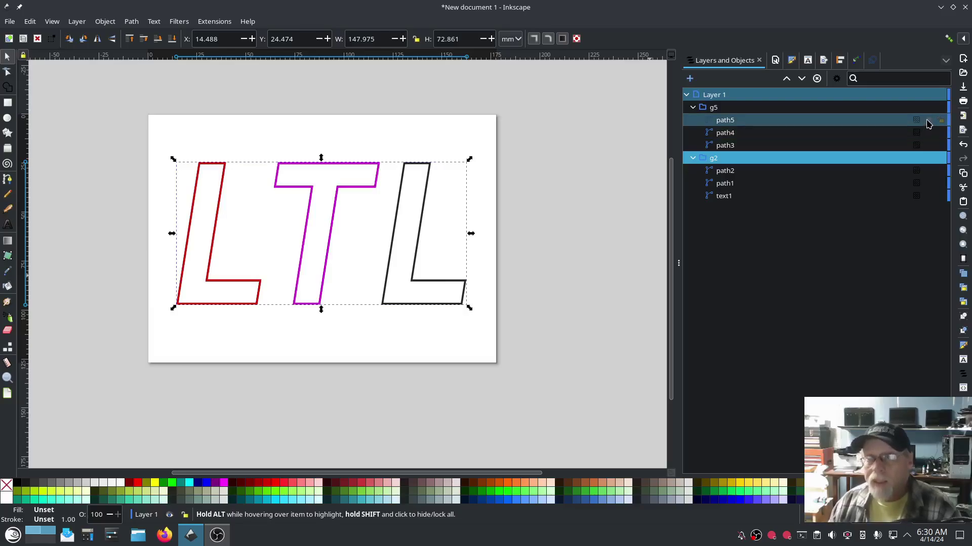
left_click(928, 122)
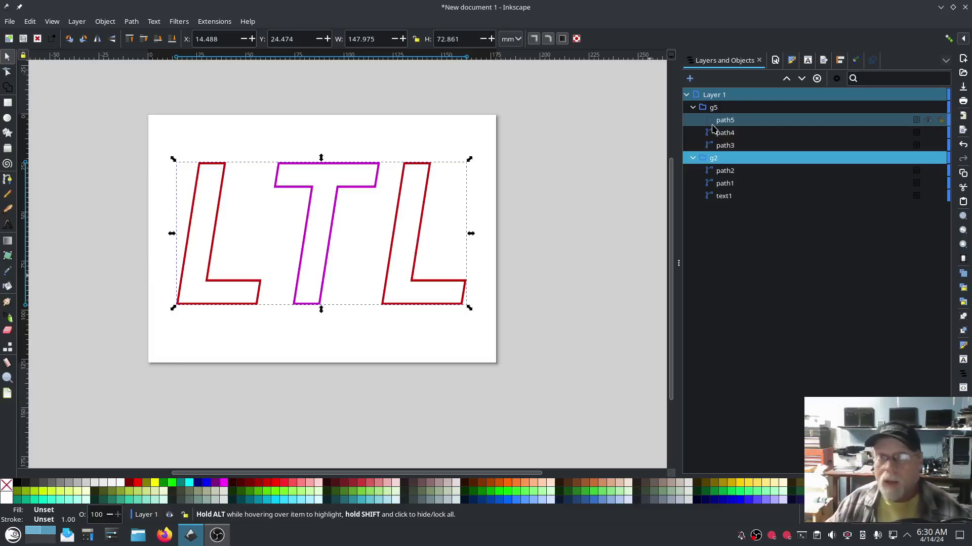
- Duplicate the original black letter group again and expand the new copy to show its three paths
left_click(692, 107)
left_click(693, 108)
left_click(736, 161)
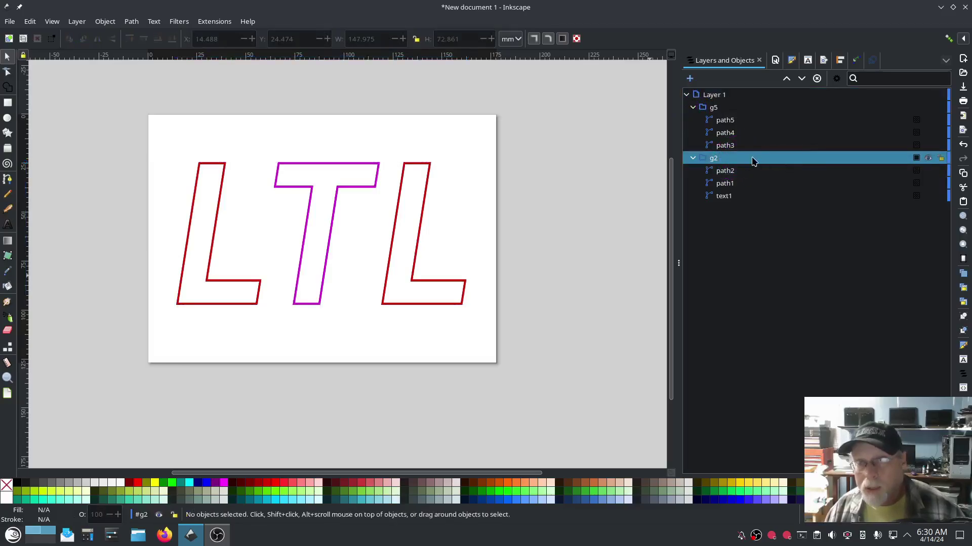
right_click(751, 160)
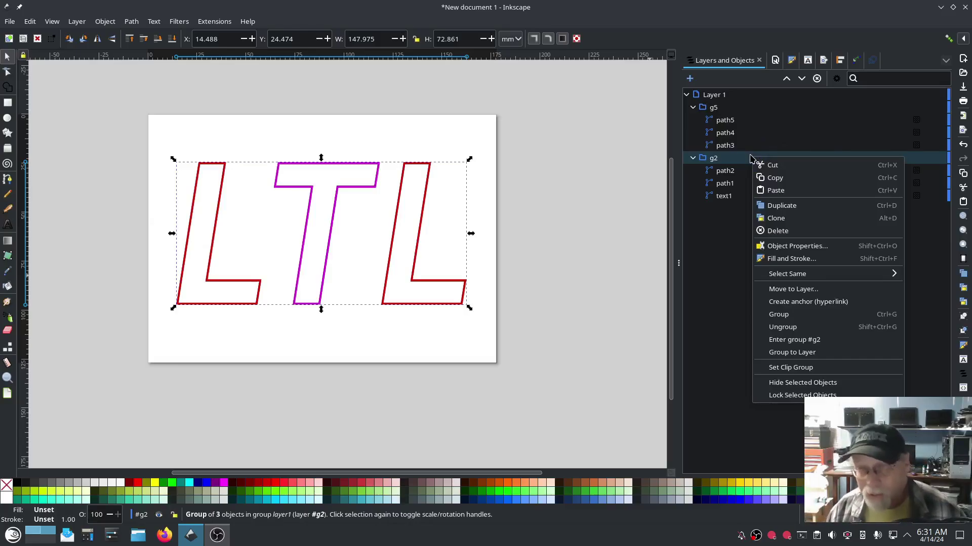
left_click(779, 205)
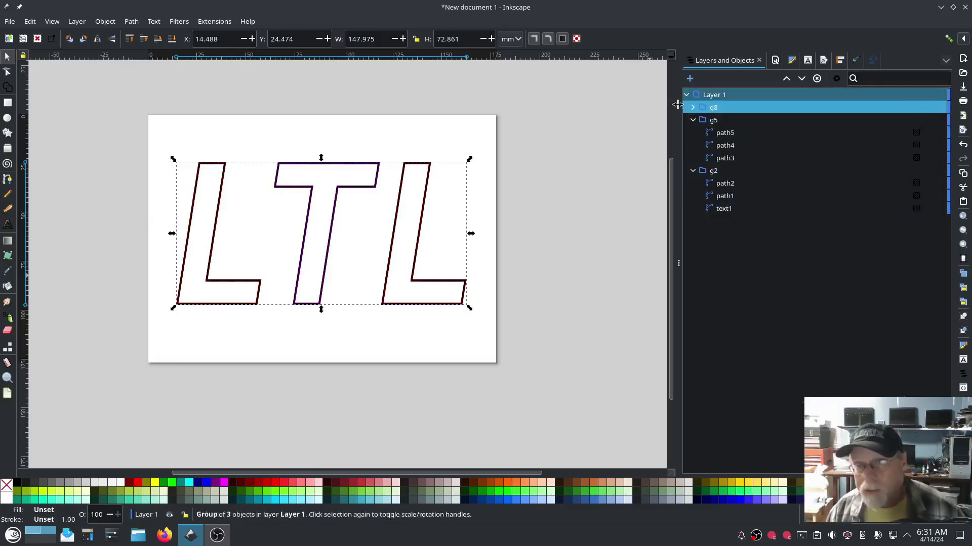
left_click(692, 107)
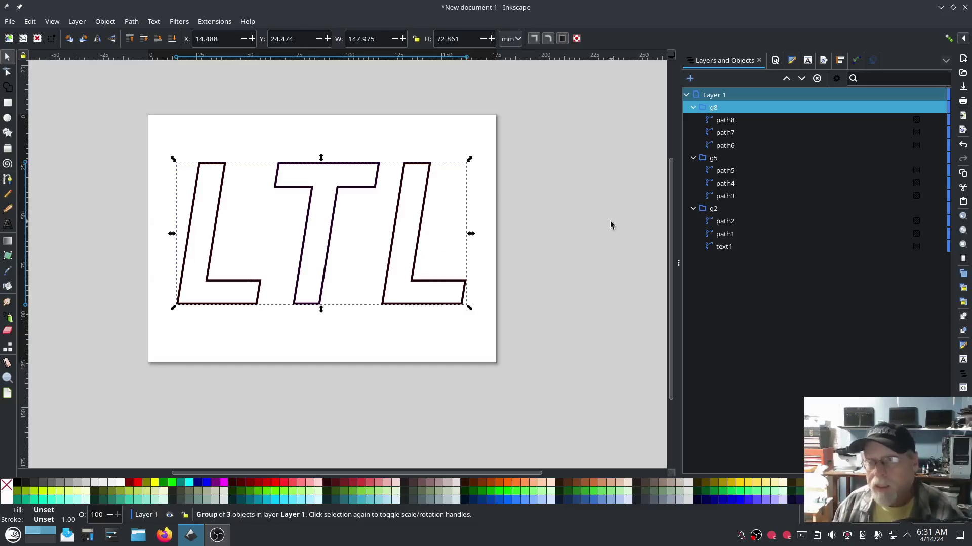
- Hide the new black copy to examine the coloured letters beneath it, and show the copy again
left_click(752, 171)
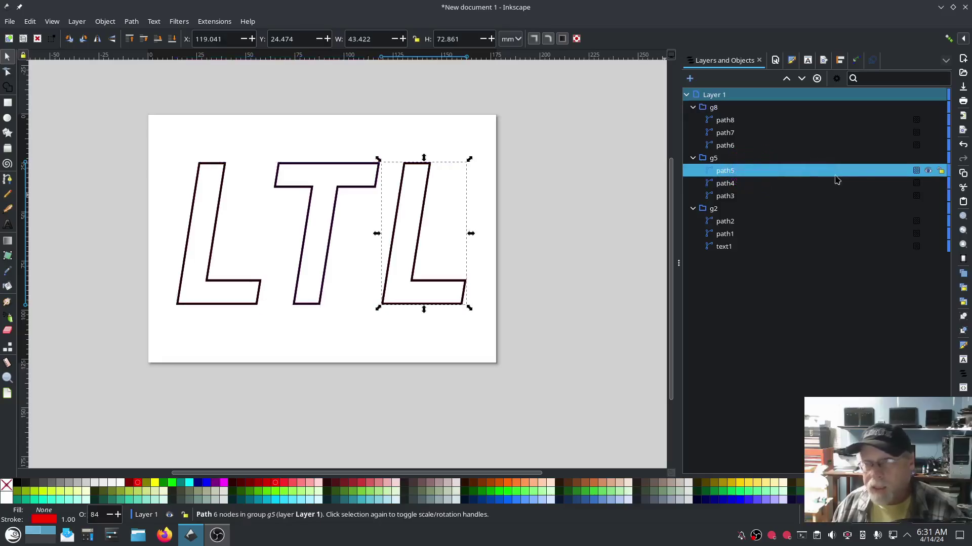
left_click(933, 108)
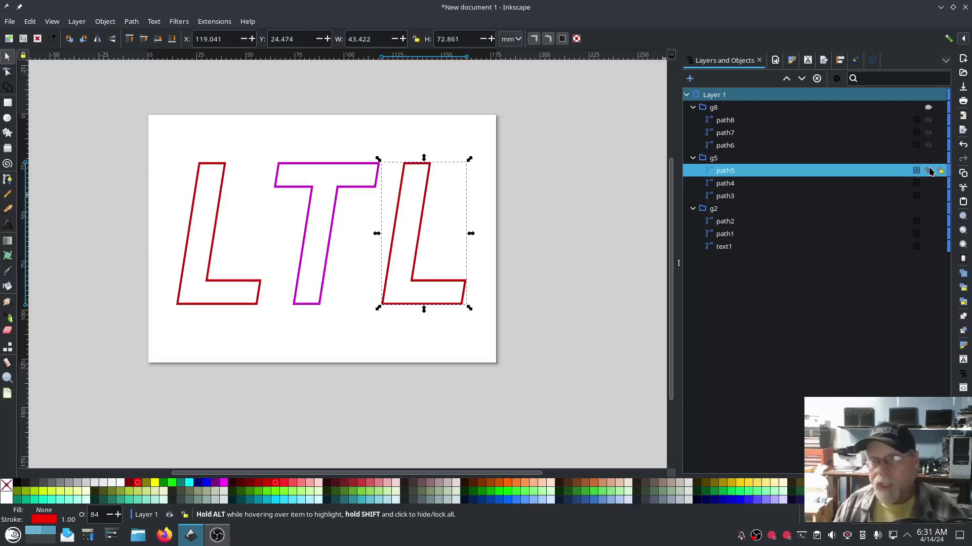
left_click(770, 120)
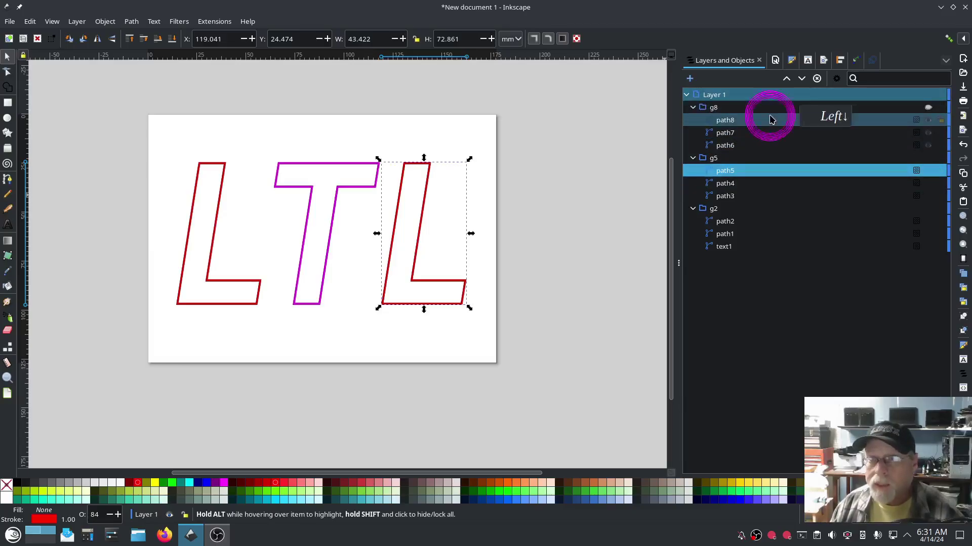
left_click(764, 145)
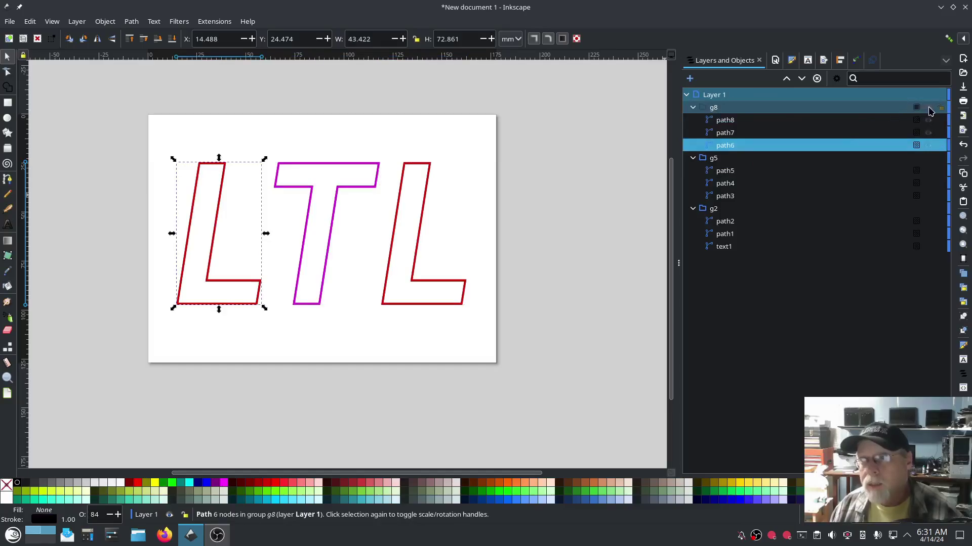
left_click(929, 108)
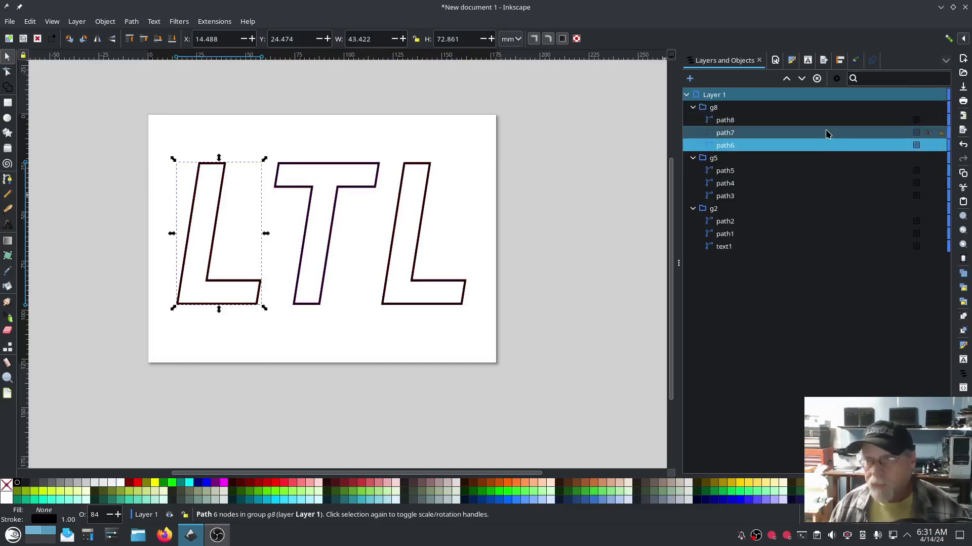
- Set the stroke width of the topmost black letter group to 4 mm
left_click(722, 107)
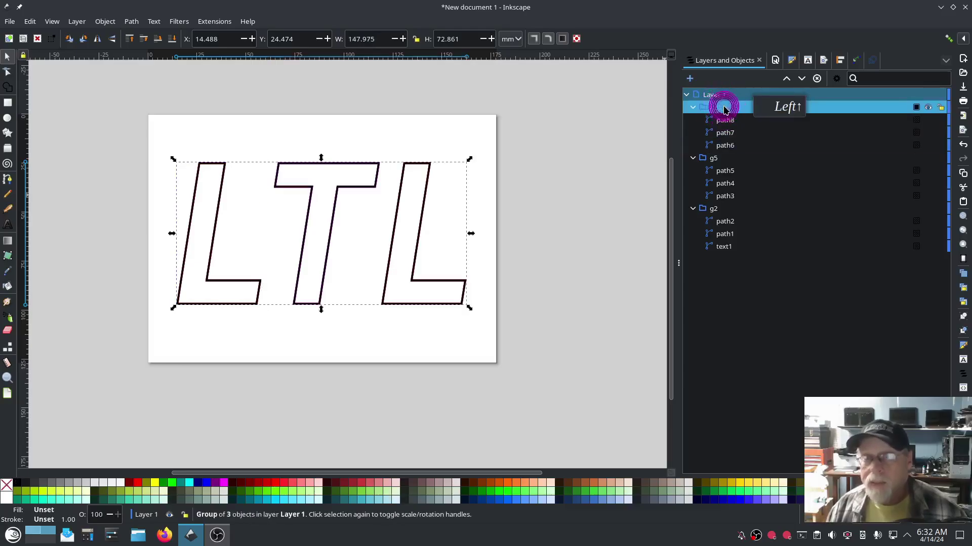
left_click(214, 22)
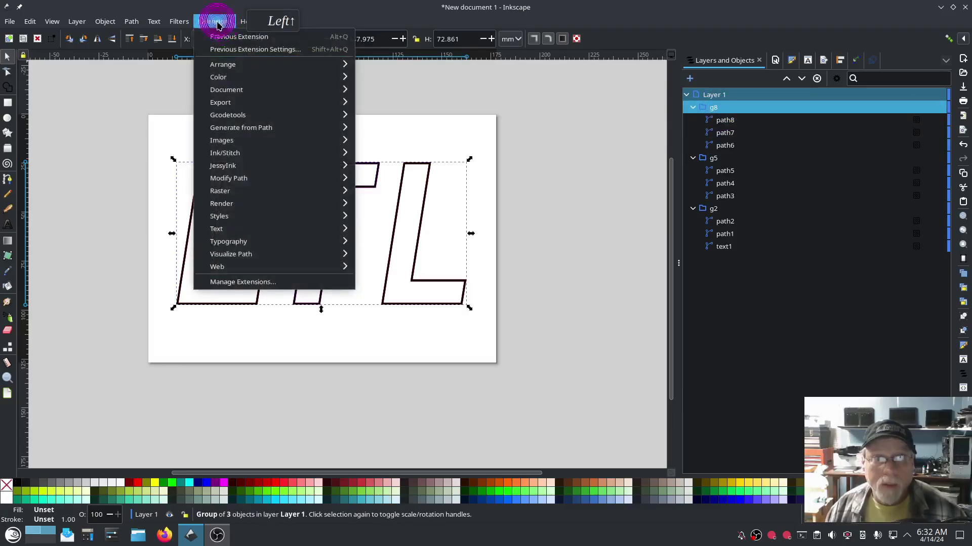
mouse_move(219, 139)
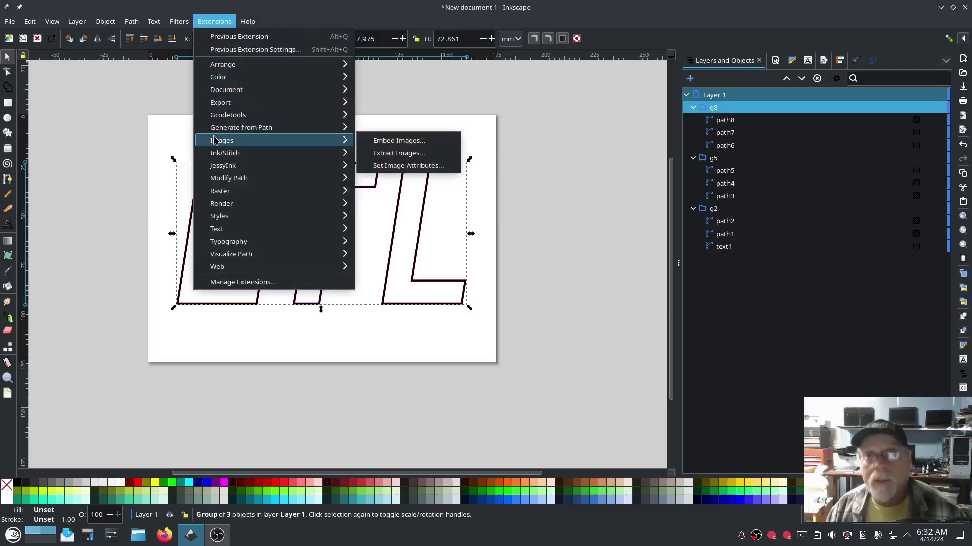
left_click(597, 81)
left_click(792, 59)
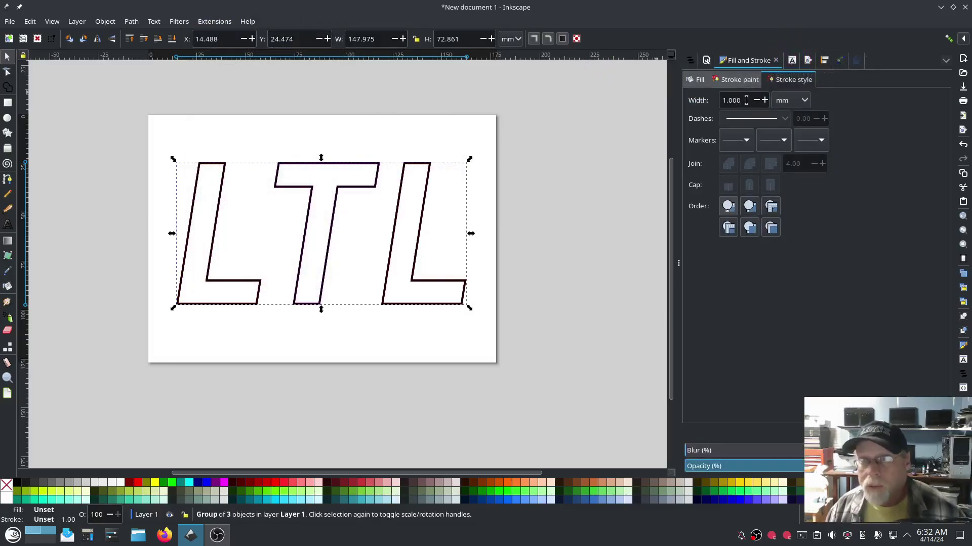
left_click_drag(748, 101, 707, 100)
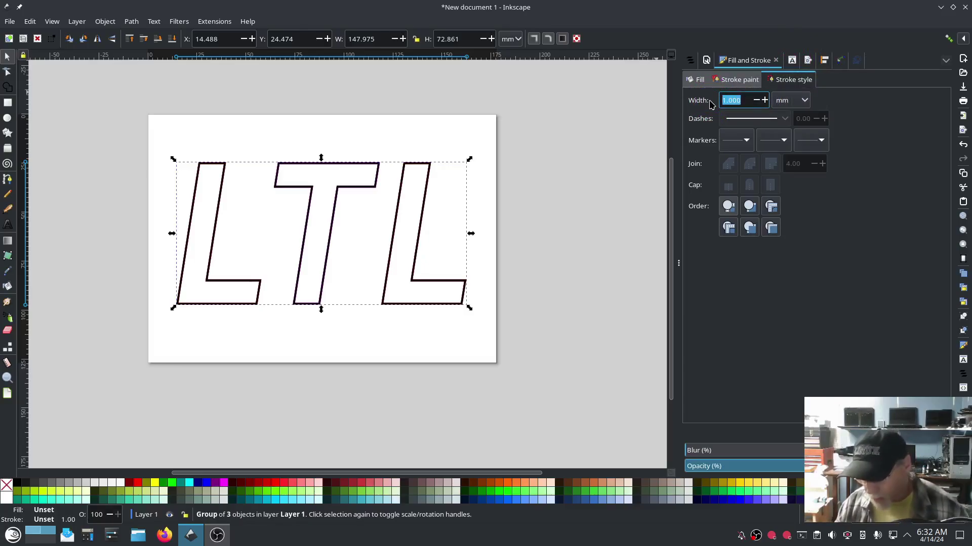
type("4")
key("Tab")
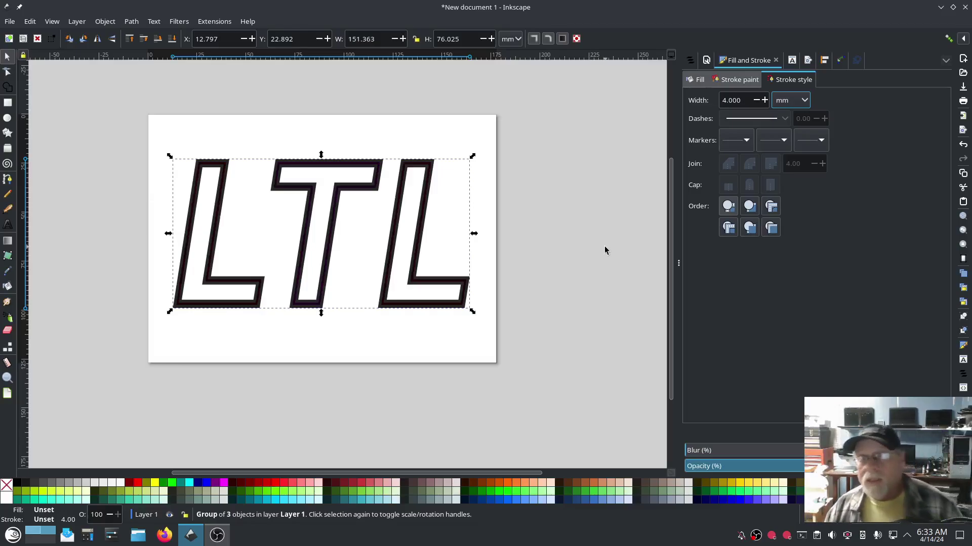
- Convert the 4 mm letter outlines of the topmost group to satin columns with Ink/Stitch's Convert Line to Satin
left_click(689, 59)
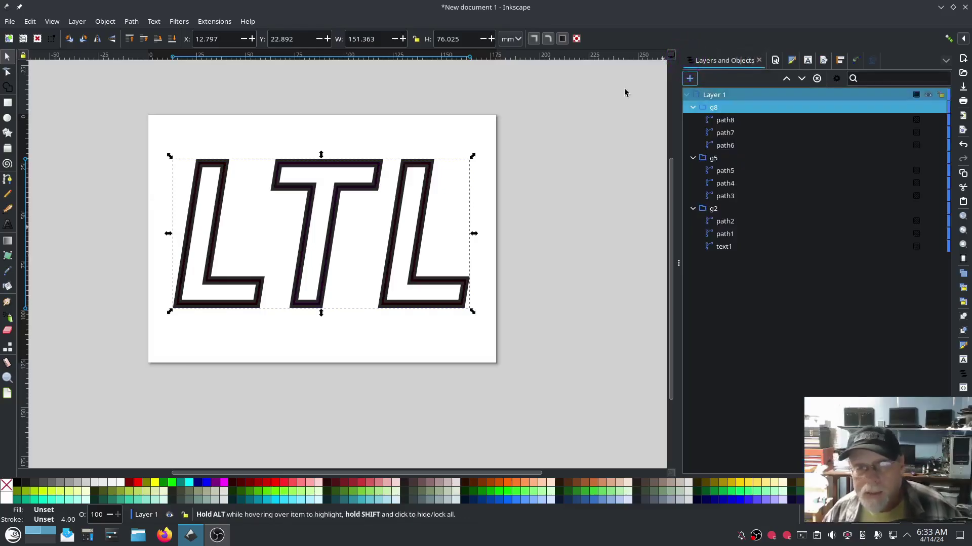
left_click(214, 21)
mouse_move(237, 153)
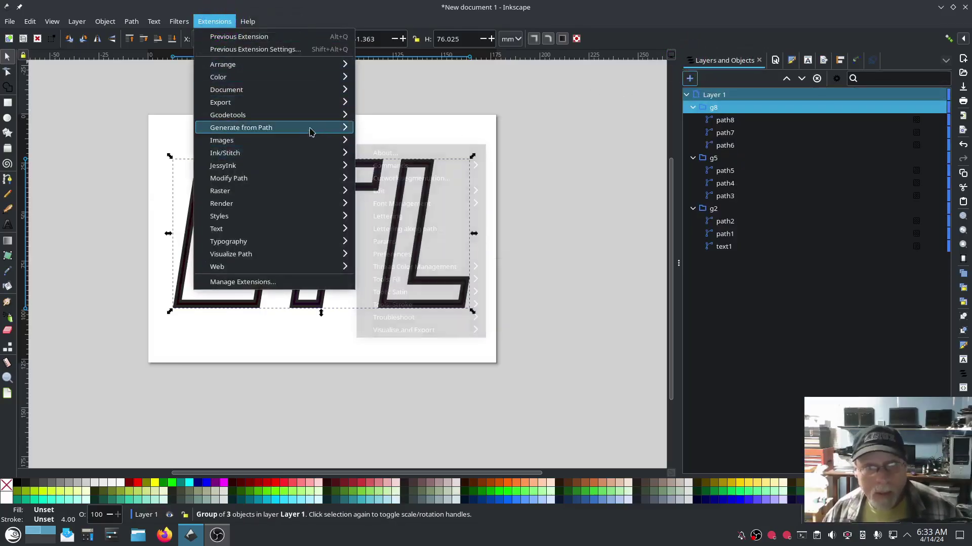
mouse_move(324, 153)
mouse_move(411, 293)
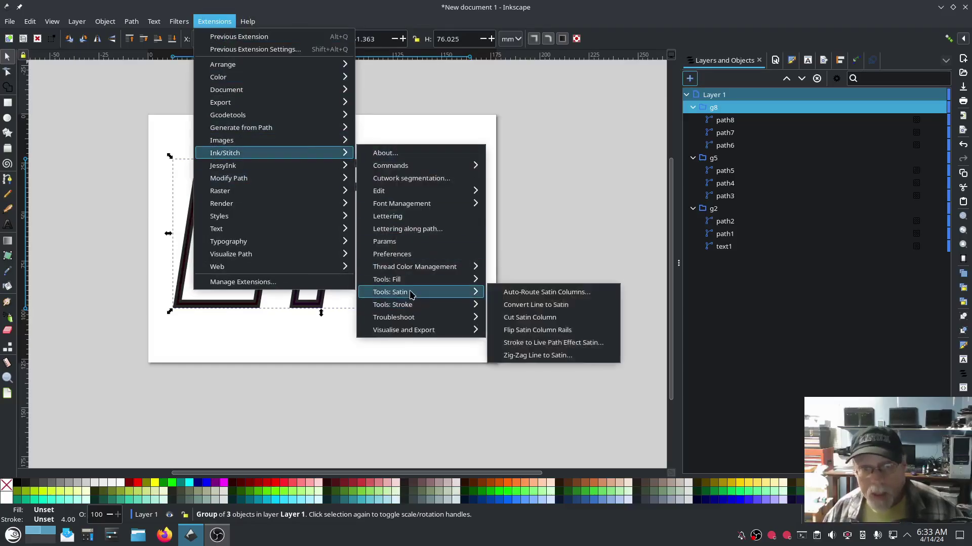
left_click(579, 305)
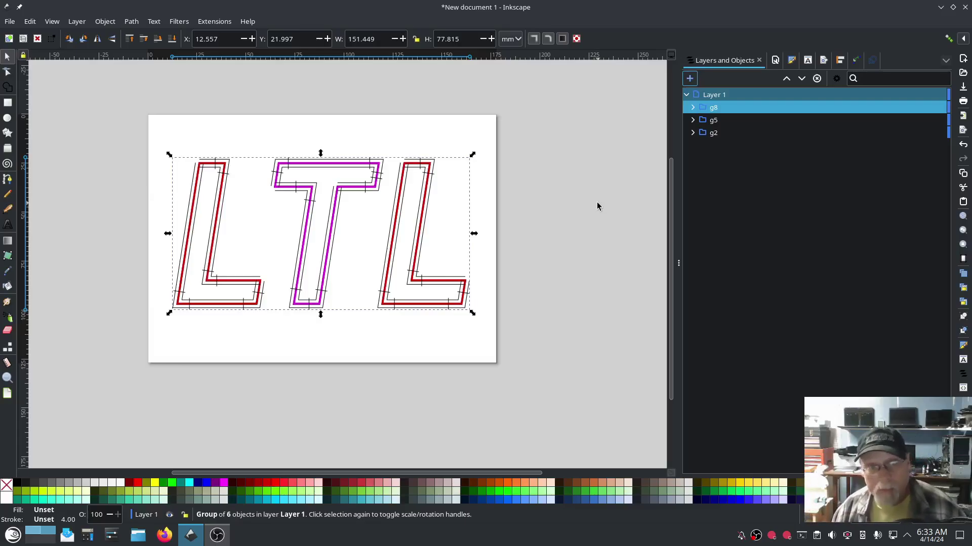
- Move the rail end nodes of the first L's two satin columns together at the foot's upper outer corner, and adjust the nearby rung
left_click(7, 71)
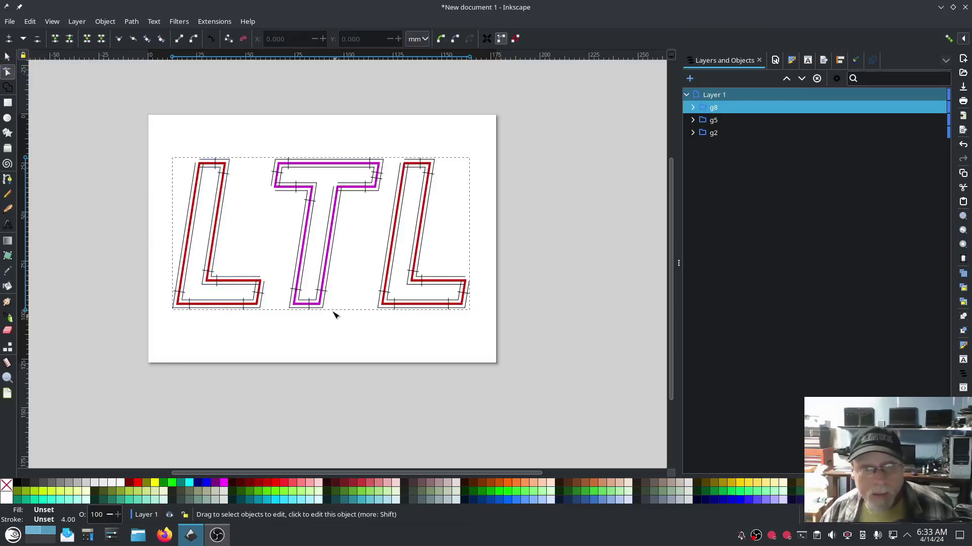
scroll(207, 278, "up", 3)
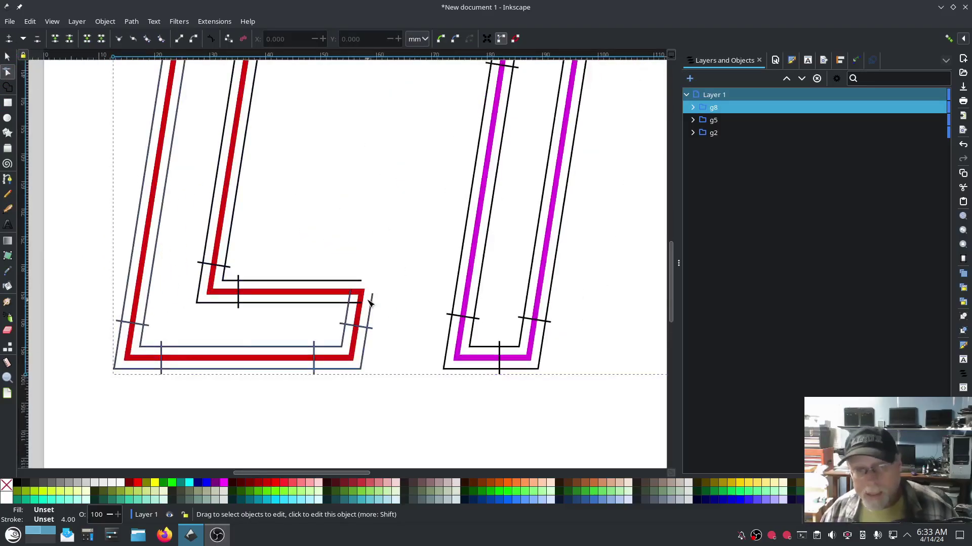
left_click(348, 303)
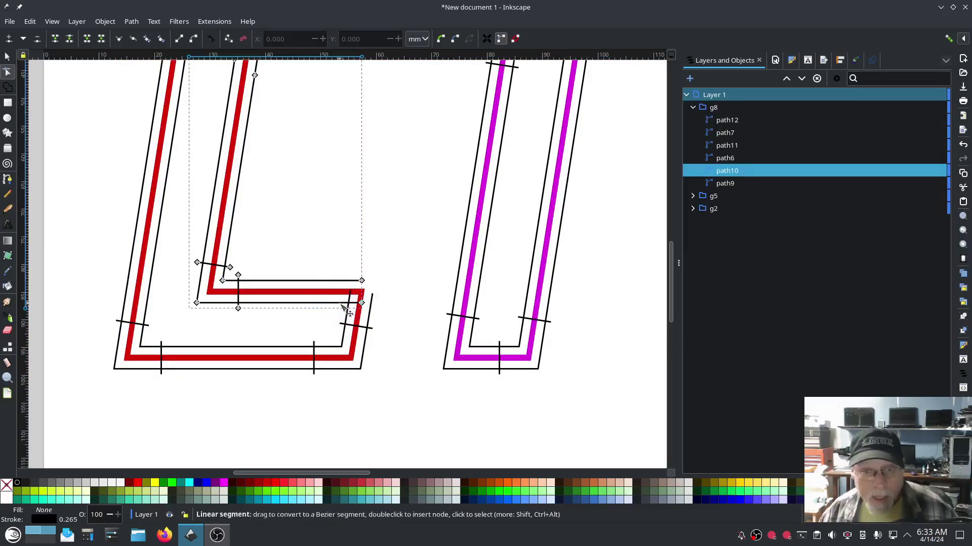
left_click(361, 302)
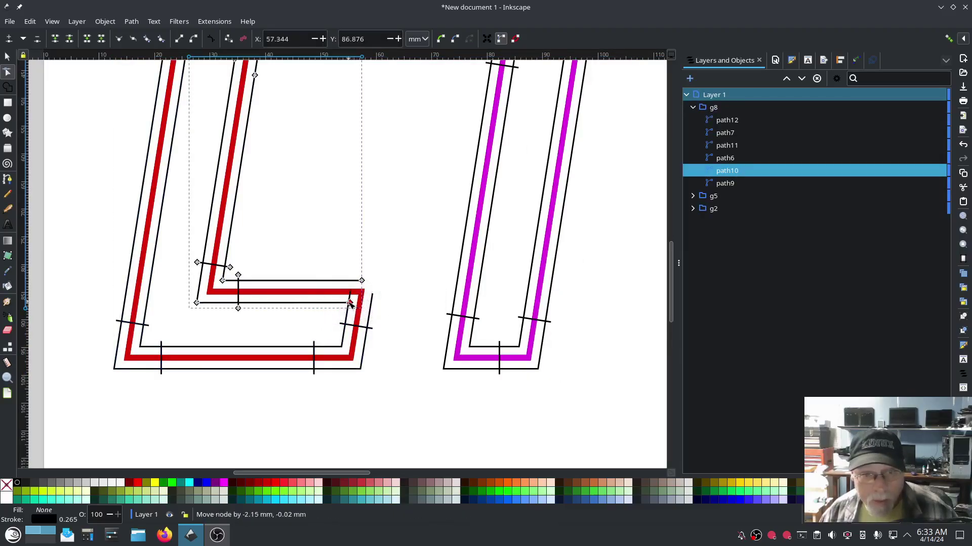
left_click(350, 300)
left_click_drag(361, 280, 377, 325)
left_click(364, 317)
left_click(373, 281)
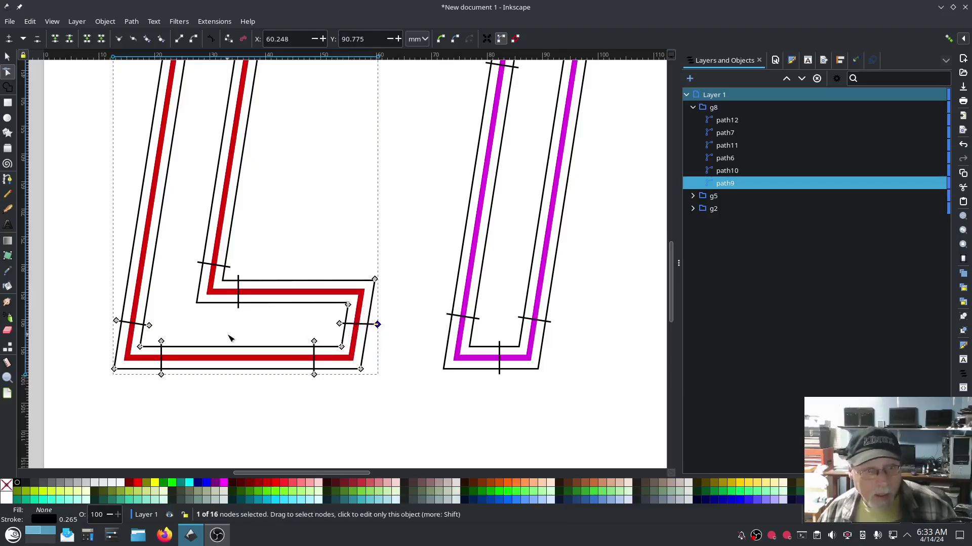
- Slant the rungs near the first L's lower corners by moving their inner ends away from the corners
left_click(160, 339)
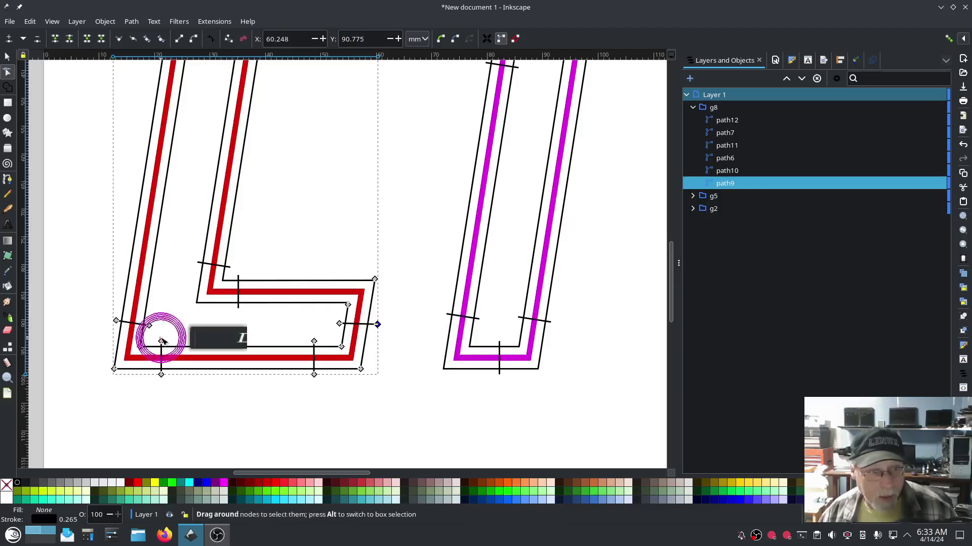
left_click_drag(161, 339, 184, 342)
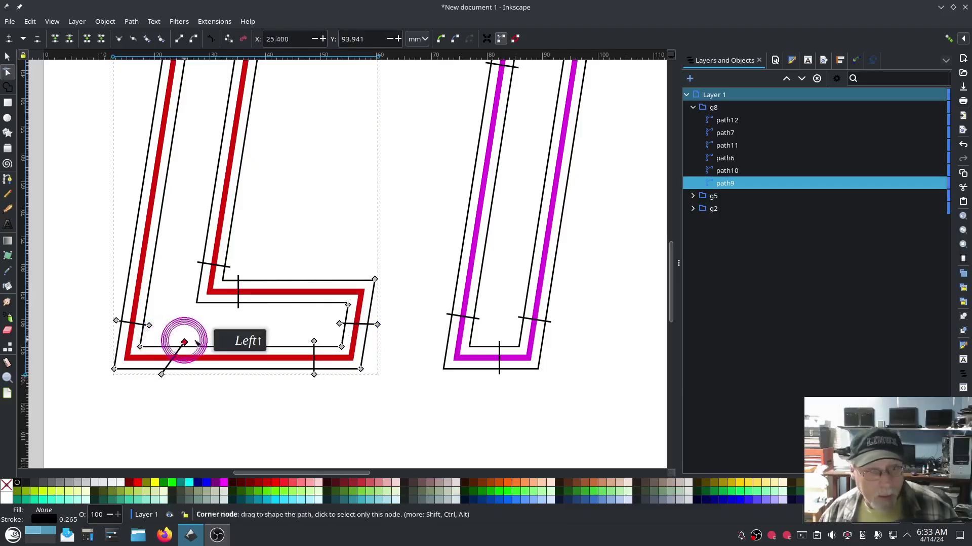
left_click_drag(314, 342, 299, 342)
left_click_drag(149, 326, 152, 304)
- Move the two rungs beside the first L's inner corner away from it and slant them
left_click(236, 284)
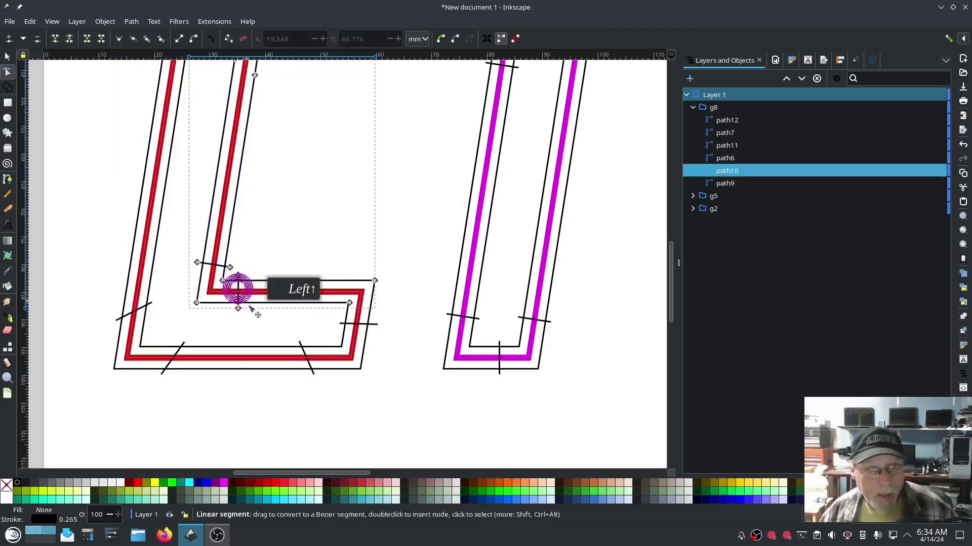
left_click(239, 292)
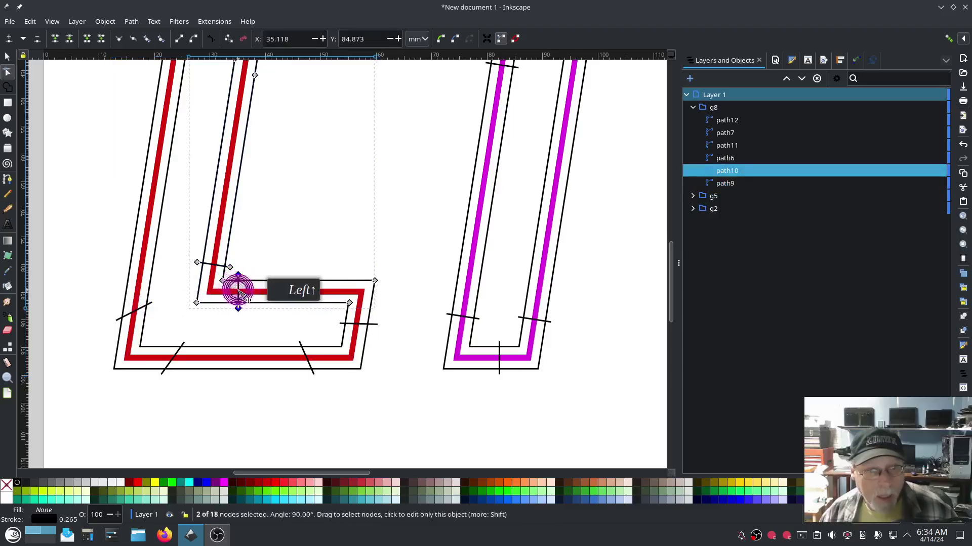
left_click_drag(237, 308, 264, 309)
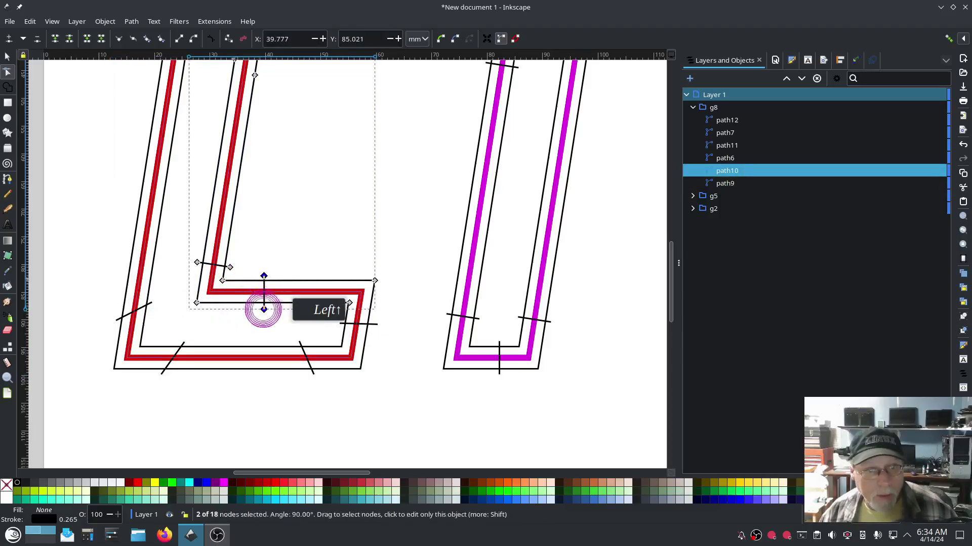
left_click(222, 269)
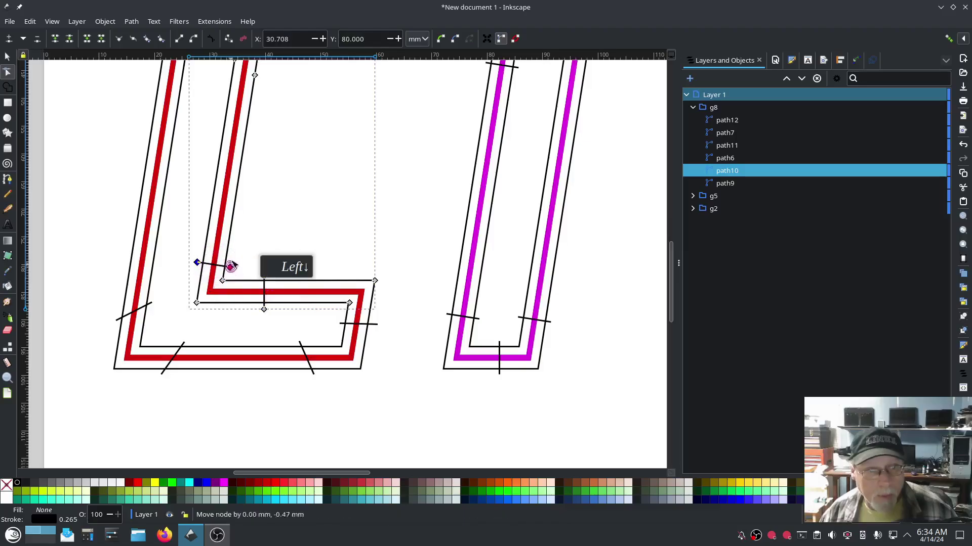
left_click_drag(232, 267, 234, 244)
left_click(260, 324)
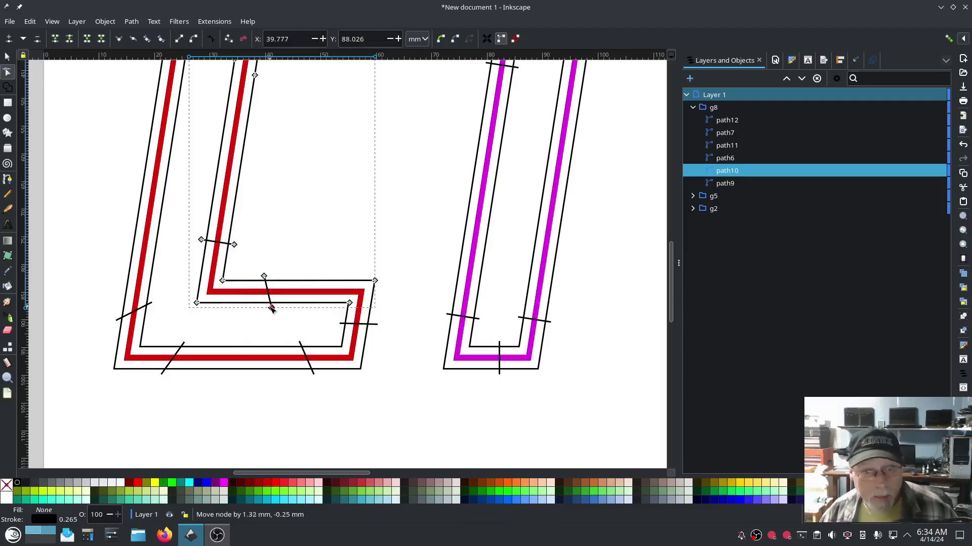
left_click_drag(234, 244, 241, 214)
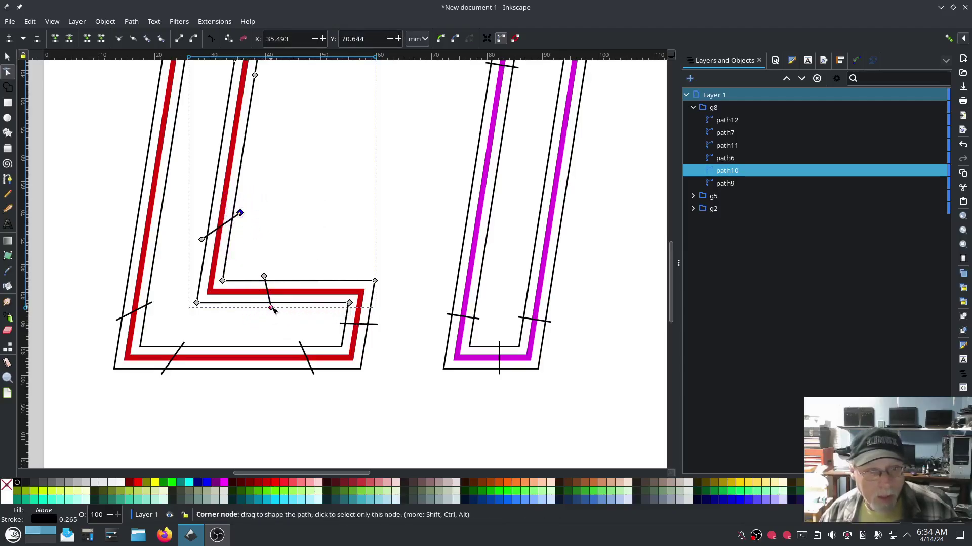
left_click_drag(271, 307, 274, 278)
- Align the rail end nodes of the first L's two satin columns so both rails meet at its upper-left corner
scroll(256, 275, "up", 5)
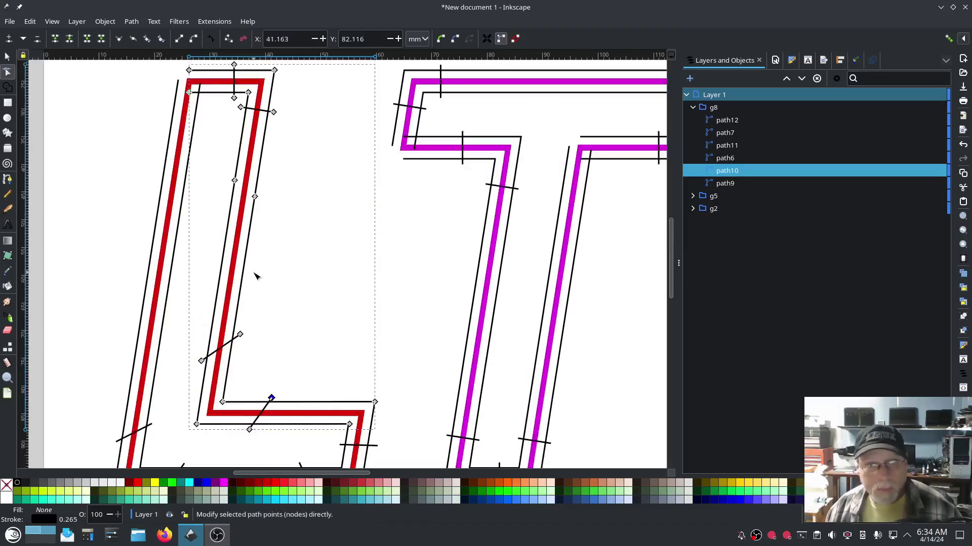
scroll(262, 280, "up", 7)
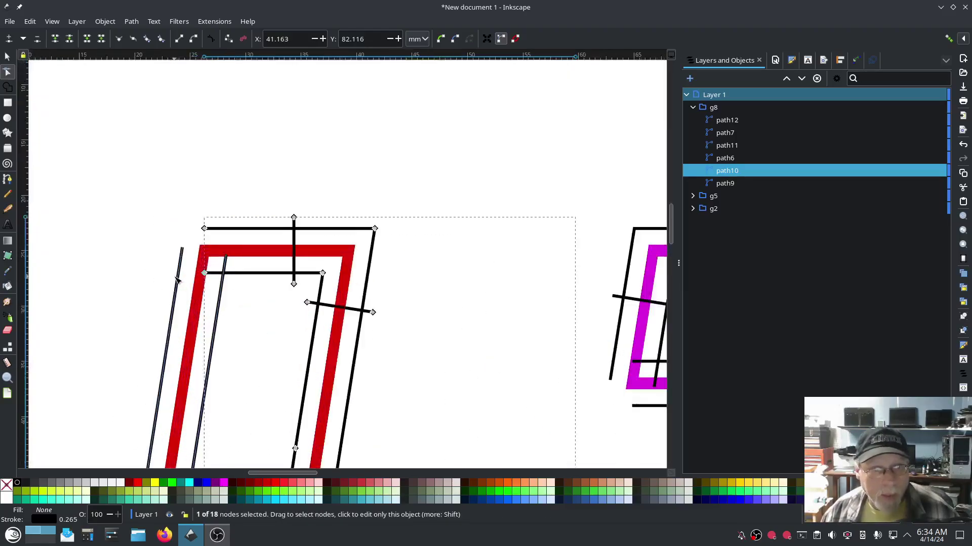
scroll(191, 277, "up", 4, "ctrl")
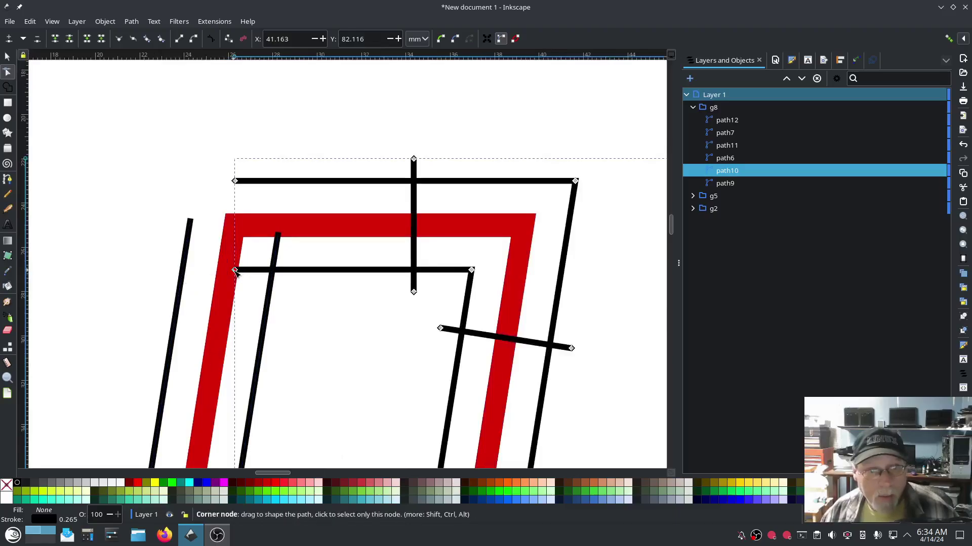
left_click_drag(269, 272, 274, 271)
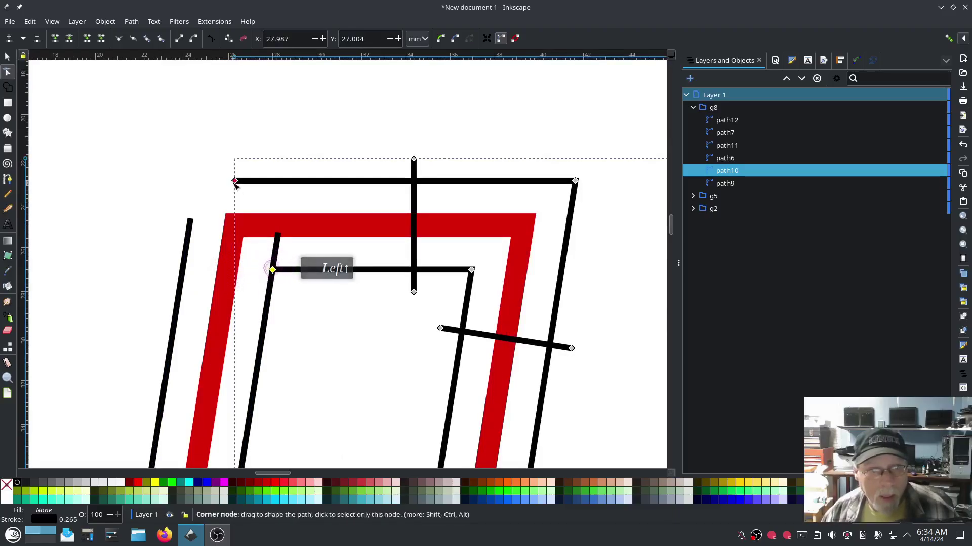
left_click_drag(234, 181, 195, 180)
left_click_drag(190, 219, 195, 181)
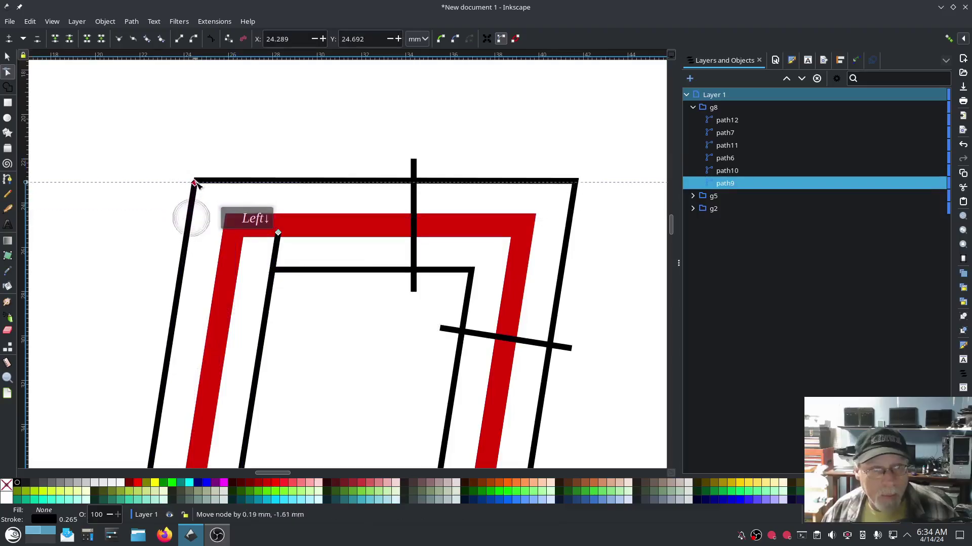
left_click(278, 234)
left_click_drag(278, 233, 273, 269)
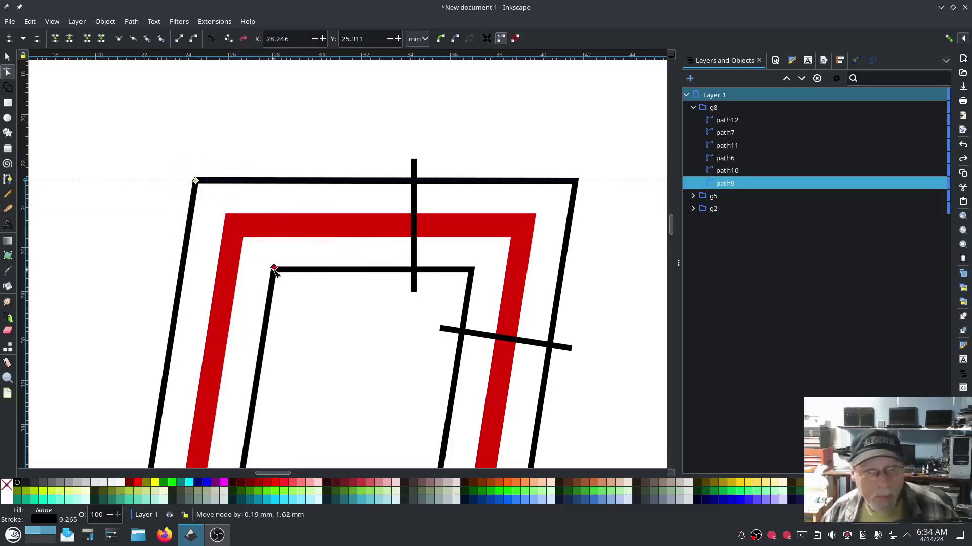
- Slant the two rungs beside the first L's upper-right corner, shifting the top one toward the stem's outer side
left_click(412, 248)
left_click_drag(414, 292, 361, 290)
left_click(572, 349)
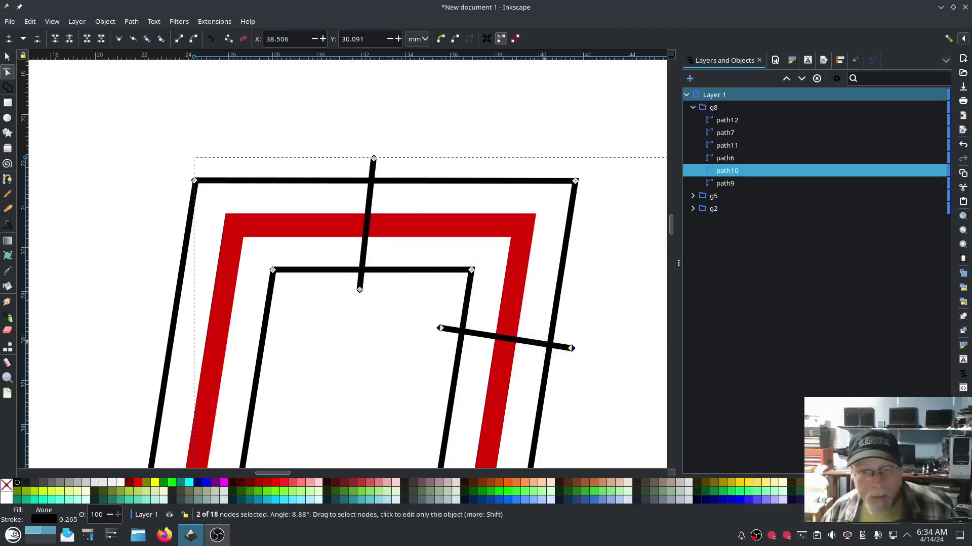
left_click_drag(571, 348, 572, 400)
scroll(576, 385, "down", 3)
mouse_move(570, 341)
left_mouse_down()
mouse_move(577, 268)
mouse_move(569, 324)
left_mouse_up()
- Centre the rung across the T's base and slant the two stem rungs just above the bottom corners
scroll(532, 373, "down", 5)
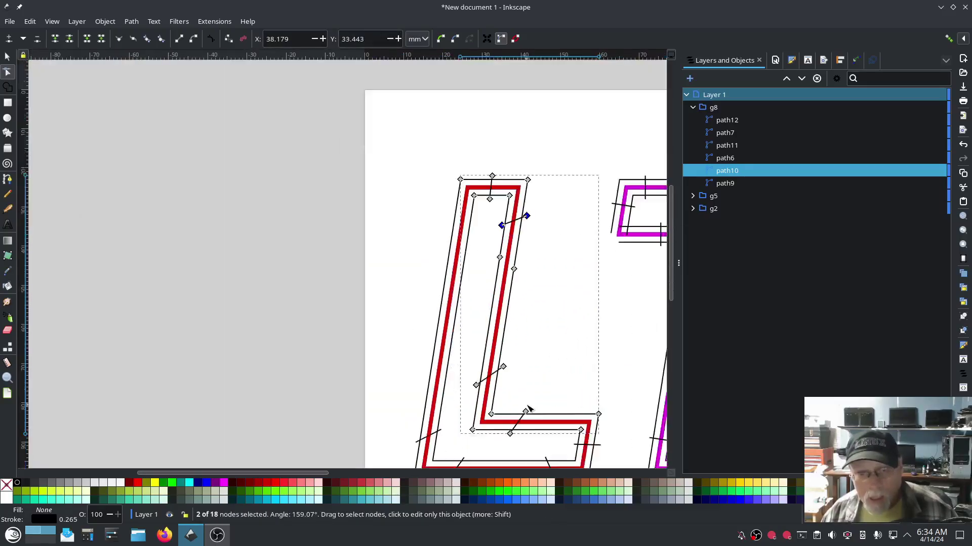
scroll(526, 316, "right", 10)
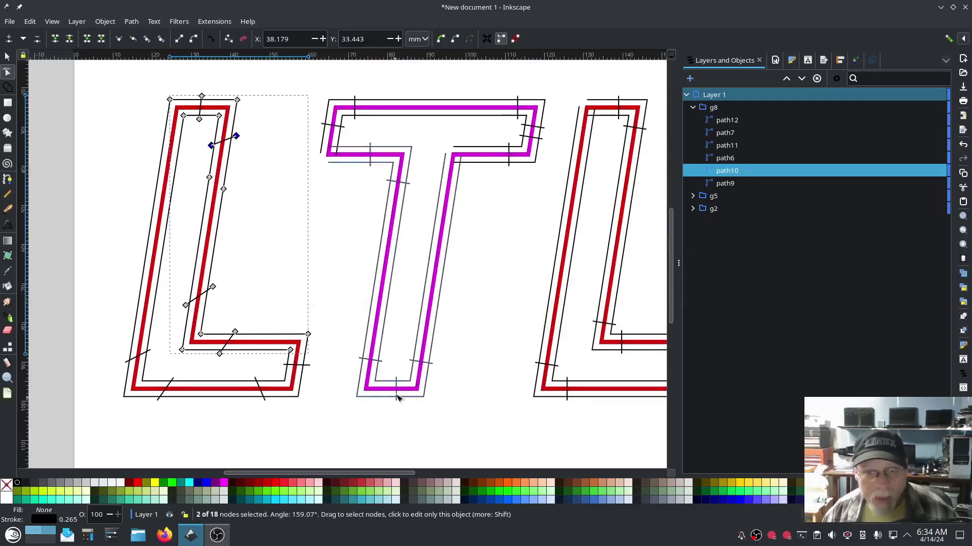
left_click(397, 398)
left_click_drag(398, 402, 393, 404)
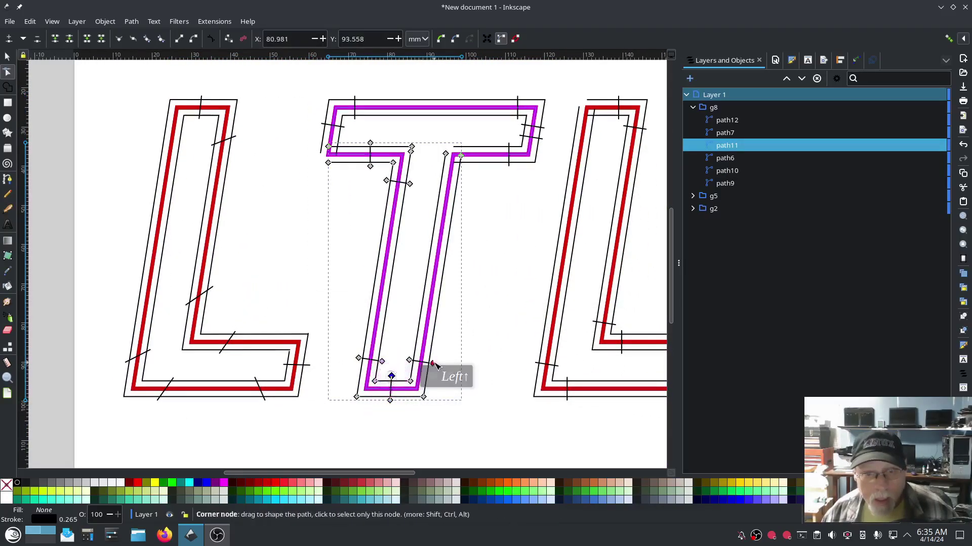
left_click_drag(432, 363, 416, 327)
left_click(370, 360)
left_click_drag(388, 373, 388, 327)
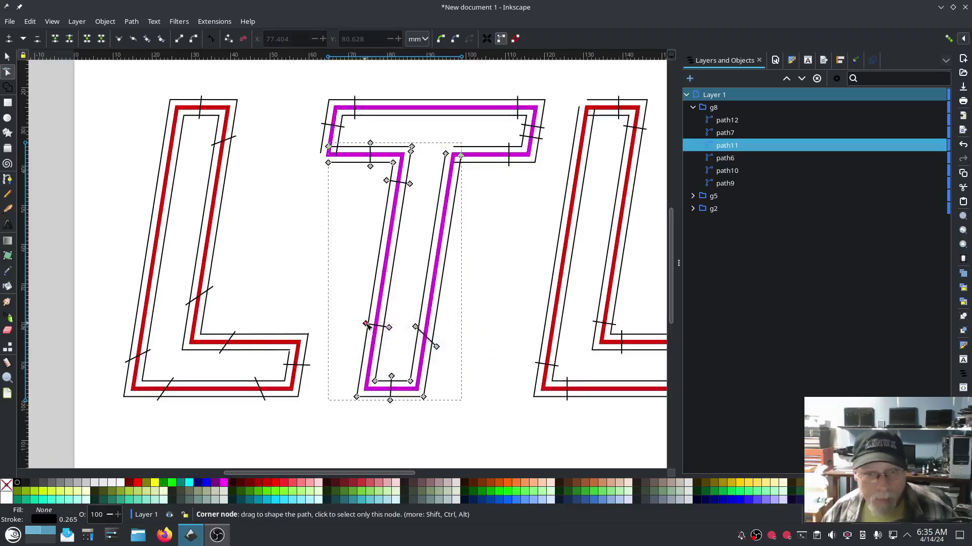
left_click_drag(358, 358, 358, 347)
- Slant the rungs on both sides of the T's left inner corner, moving them away from the corner
left_click(398, 183)
mouse_move(398, 183)
left_mouse_down()
mouse_move(408, 219)
mouse_move(407, 195)
left_mouse_up()
left_click(368, 154)
left_click(369, 154)
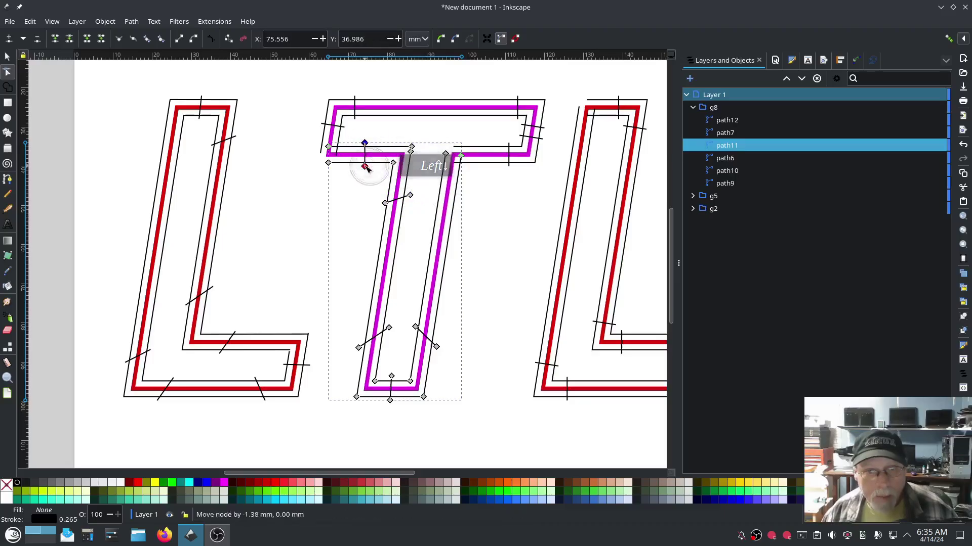
mouse_move(364, 151)
left_mouse_down()
mouse_move(369, 188)
mouse_move(364, 167)
left_mouse_up()
- Join the rail end nodes of the T's two satin columns at the lower outer corner of its left arm
scroll(363, 166, "up", 6)
left_click(478, 165)
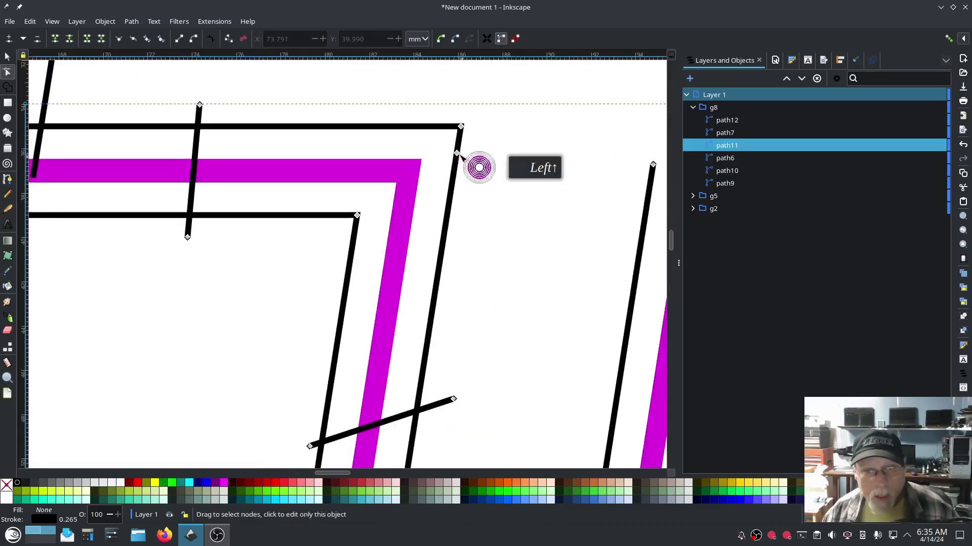
middle_click(421, 353)
left_click(278, 163)
left_click_drag(277, 192, 281, 142)
left_click(273, 141)
left_click_drag(232, 230, 180, 229)
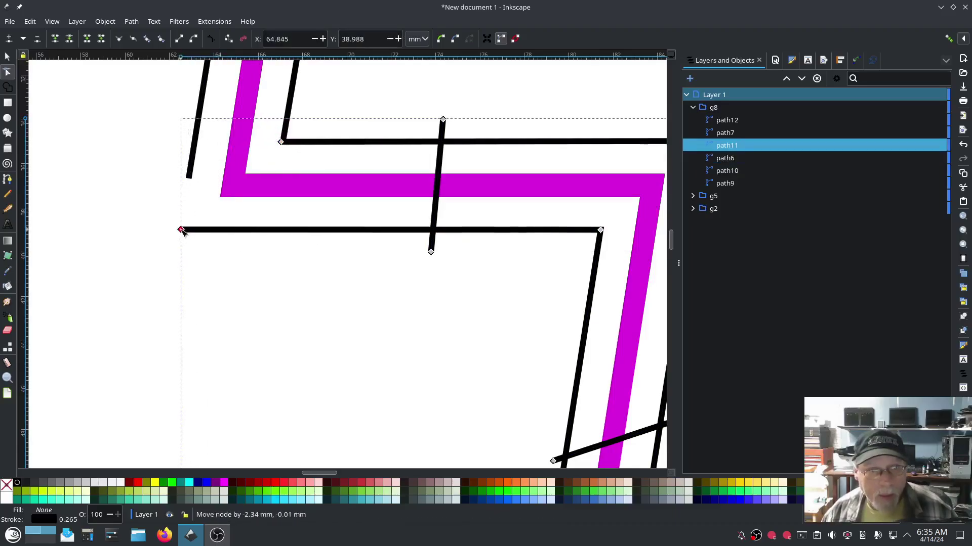
left_click_drag(189, 178, 177, 229)
left_click(176, 228)
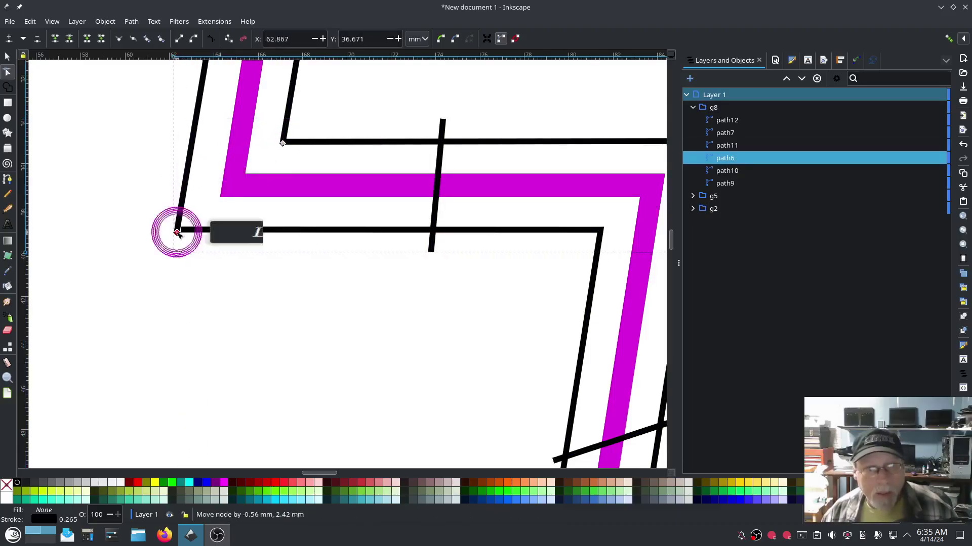
- Straighten the rung at the T's left arm end, and move the crossbar's upper-left rung inward and slant it
scroll(394, 277, "up", 10)
left_click(255, 324)
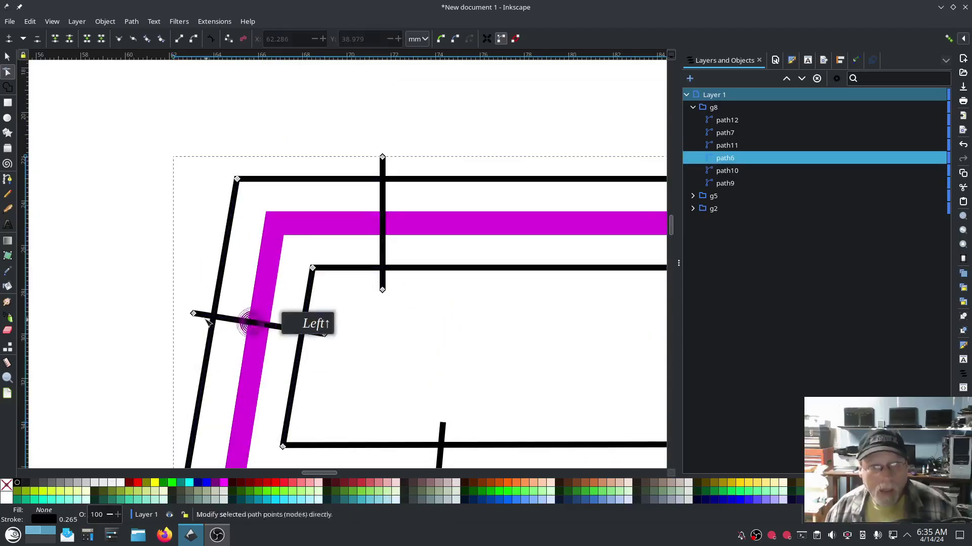
left_click_drag(195, 315, 180, 346)
left_click_drag(326, 336, 322, 350)
left_click_drag(381, 288, 638, 291)
left_click(307, 187)
left_click_drag(306, 187, 229, 182)
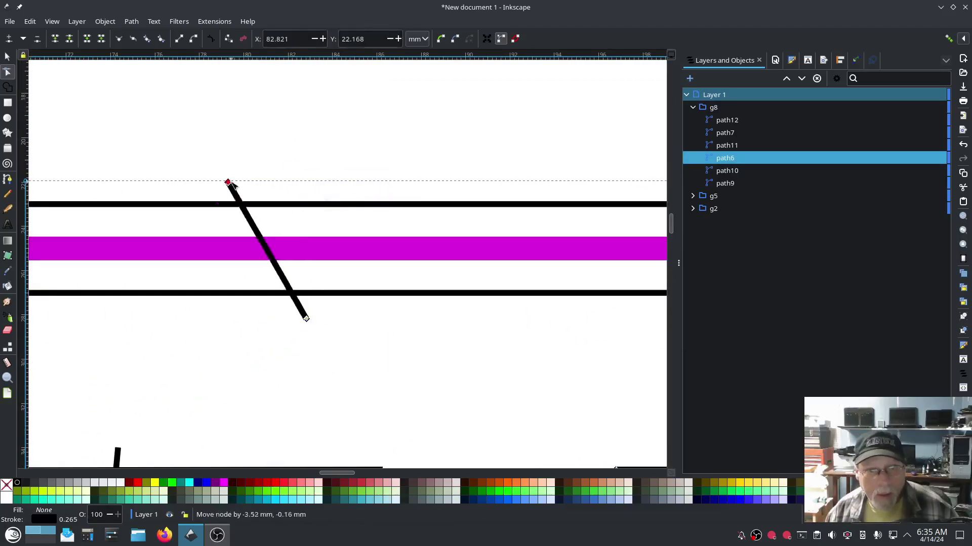
- Move the T crossbar's upper-right rung inward and slant it, and straighten the rung at the right arm end
scroll(459, 367, "down", 4)
left_click_drag(577, 336, 406, 340)
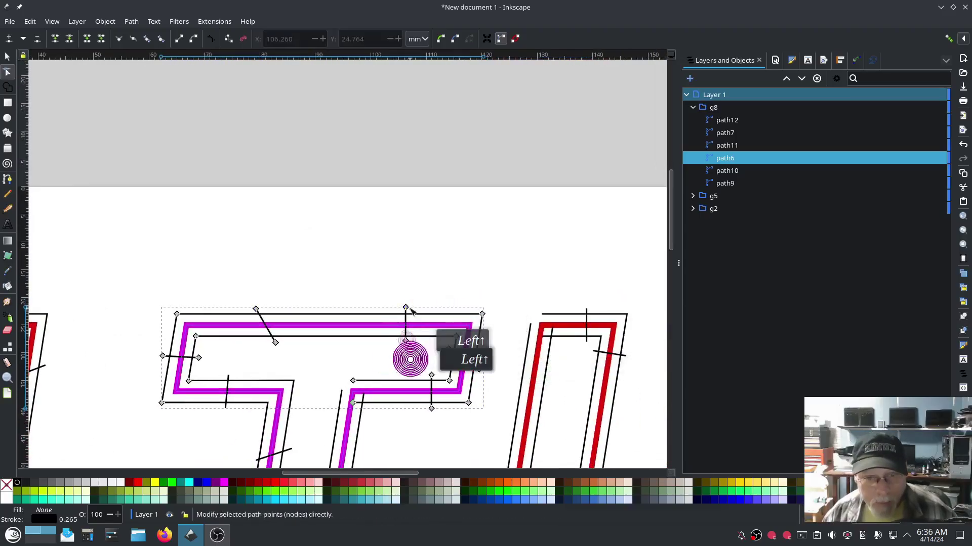
left_click_drag(443, 308, 427, 306)
left_click(470, 352)
left_click_drag(466, 356, 466, 362)
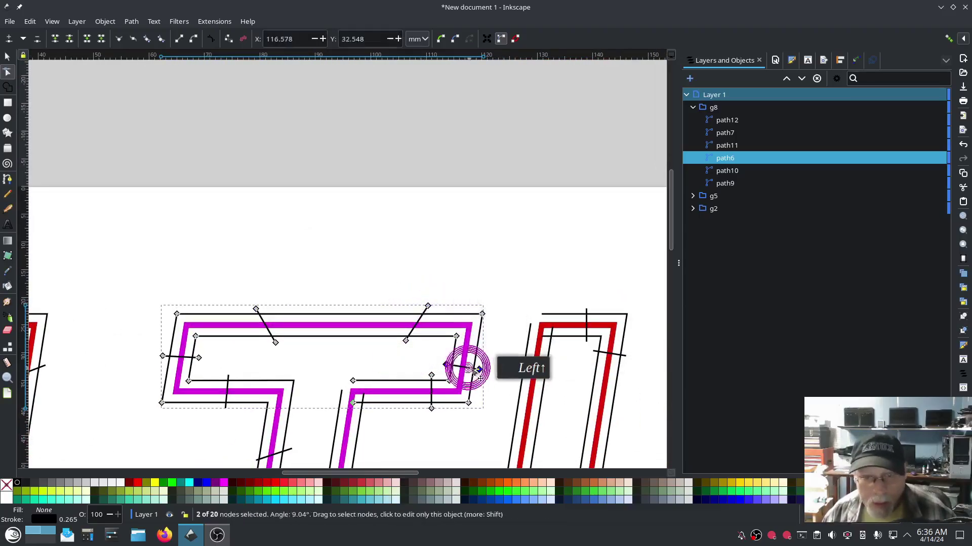
left_click(502, 371)
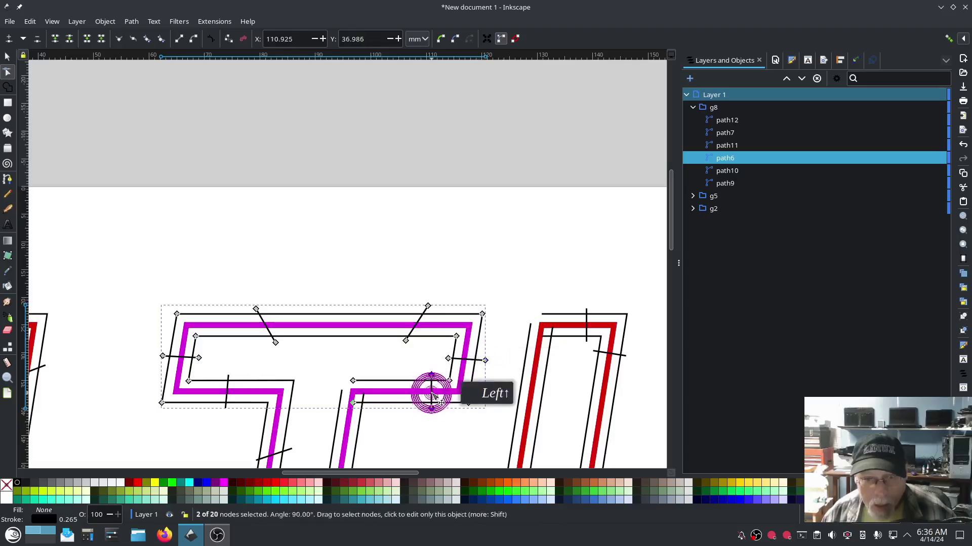
- Shift the rung under the T's right arm toward the stem and join the rail end nodes at the right inner corner
mouse_move(430, 393)
left_mouse_down()
mouse_move(412, 397)
mouse_move(416, 405)
left_mouse_up()
key("Left")
key("Left")
key("Left")
key("Left")
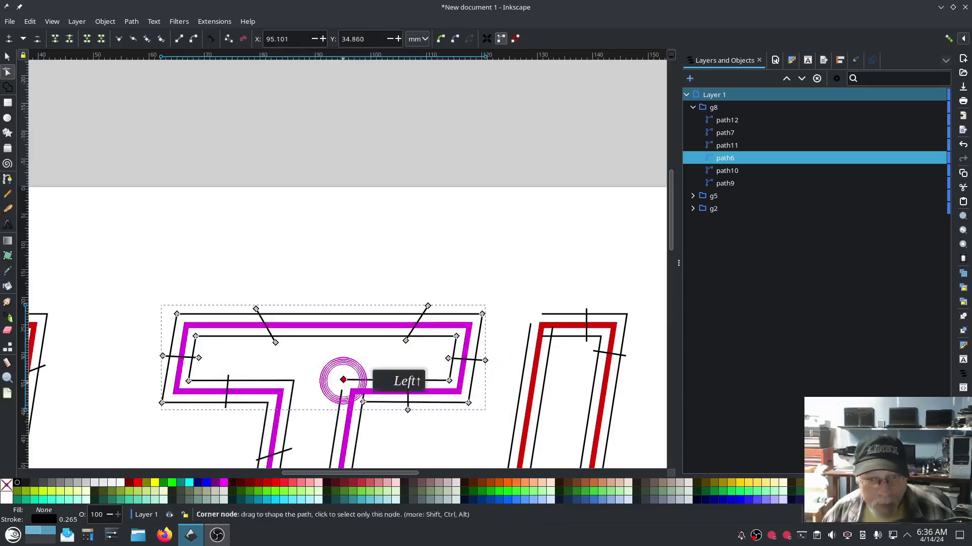
left_click(344, 385)
left_click(364, 394)
key("Left")
- Move the two rungs along the second L's bottom edge inward and slant their ends away from the corners
scroll(423, 440, "down", 3)
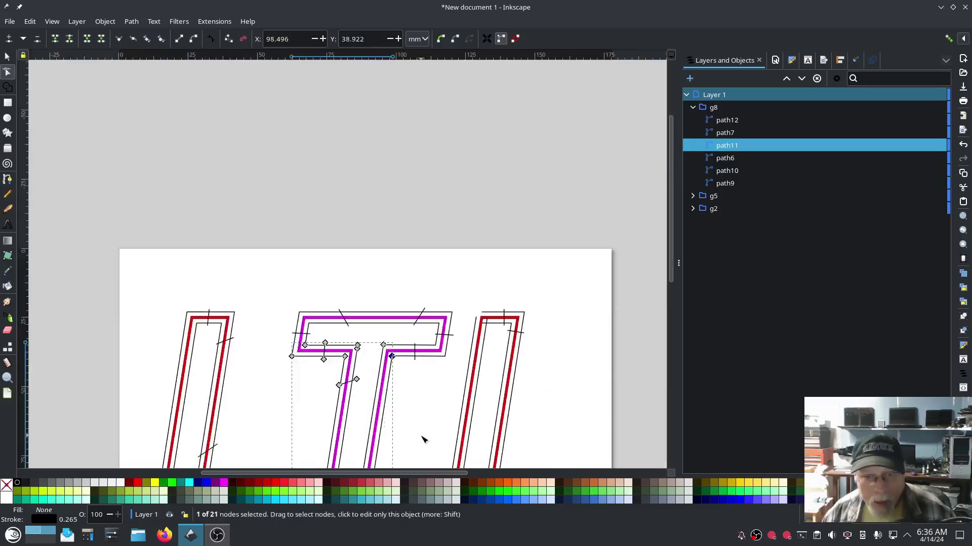
left_click(486, 404)
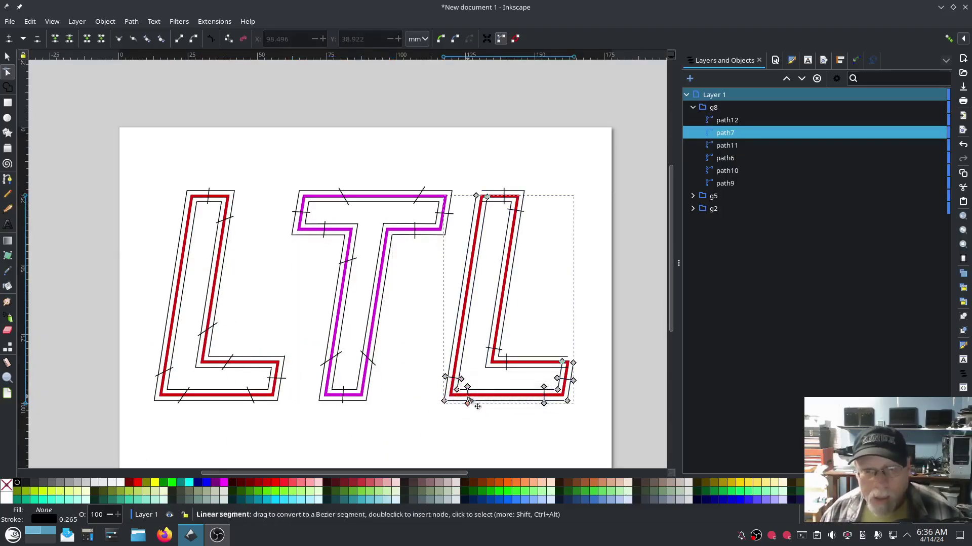
left_click(497, 413)
left_click(528, 404)
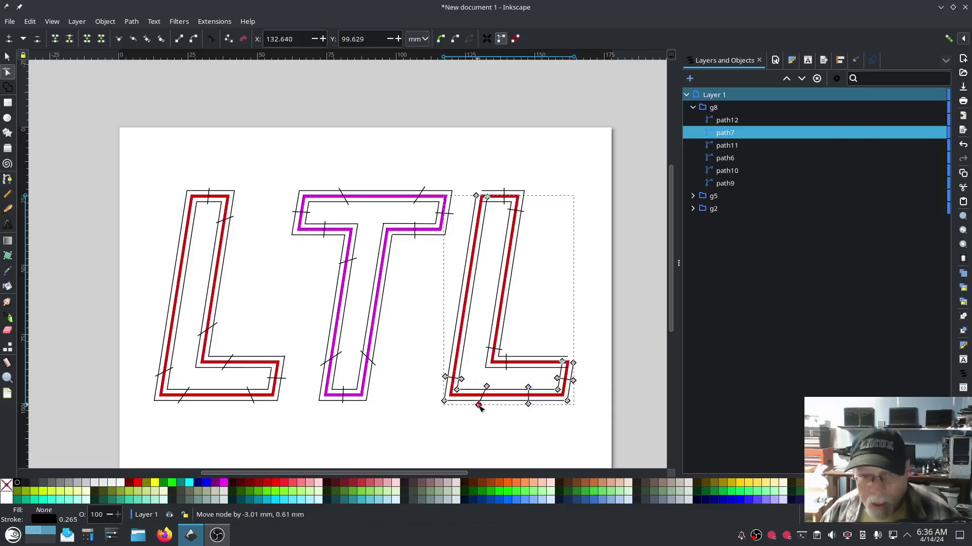
left_click(531, 404)
- Join the rail end nodes of the second L's two satin columns at the foot's upper outer corner
scroll(532, 404, "up", 6)
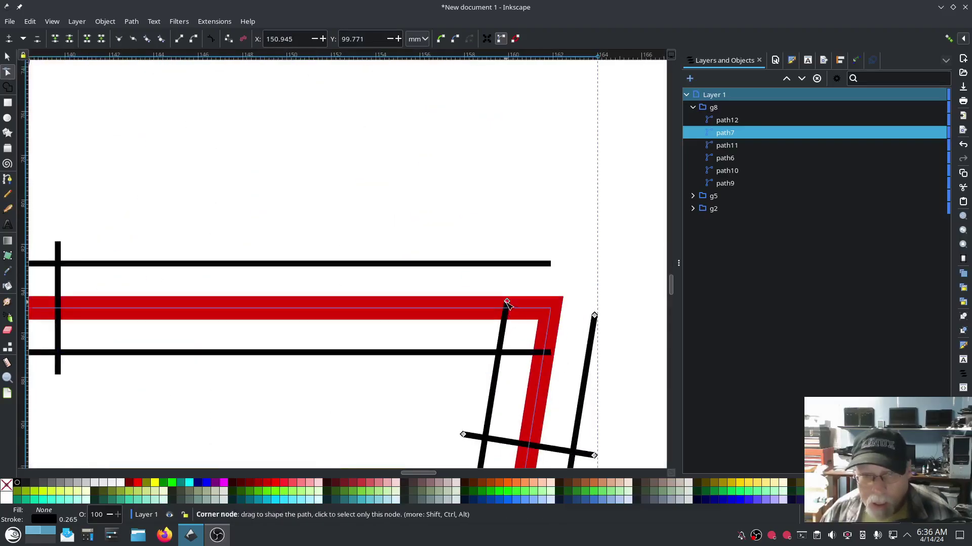
left_click_drag(507, 303, 499, 349)
left_click(542, 353)
left_click(595, 320)
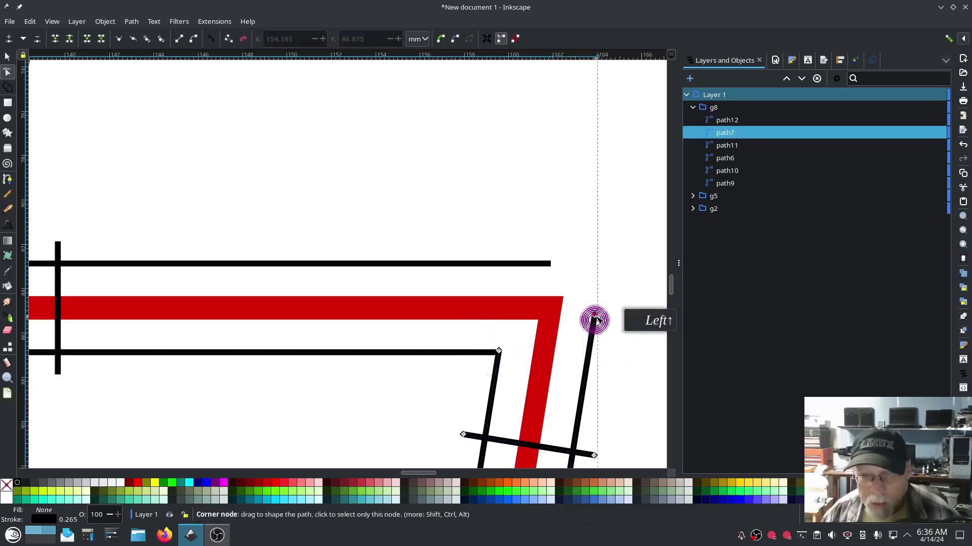
left_click_drag(595, 320, 596, 269)
left_click(551, 263)
- Move the two rungs beside the second L's inner corner away from it and slant them
scroll(607, 263, "down", 5)
left_click(494, 258)
left_click(462, 253)
scroll(227, 228, "left", 10)
scroll(227, 228, "up", 2)
left_click(303, 218)
left_click_drag(304, 232, 481, 234)
scroll(251, 191, "up", 8)
left_click(231, 61)
scroll(228, 303, "up", 5)
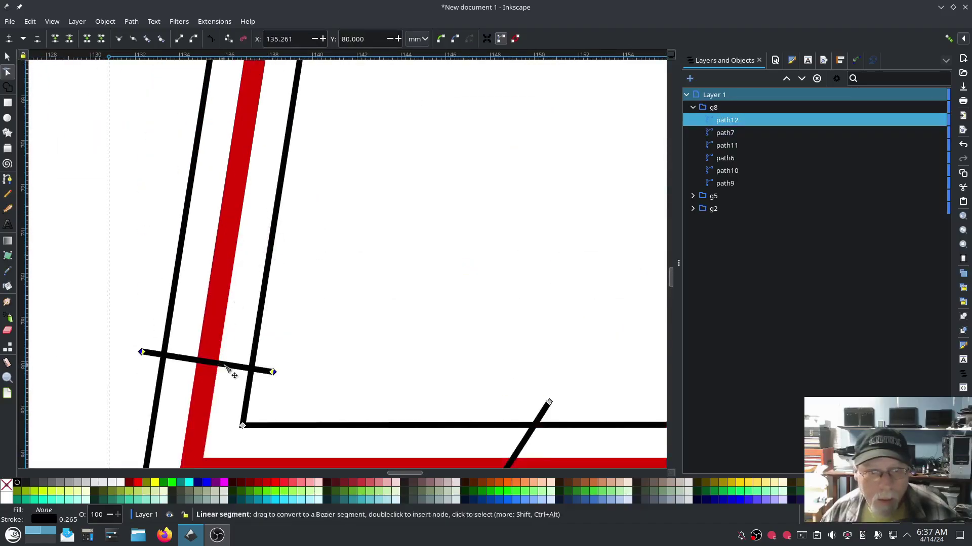
left_click_drag(273, 371, 304, 178)
left_click_drag(174, 158, 141, 238)
- Slant the two rungs beside the second L's upper-right corner, and undo the stray edit made after them
key("minus")
key("minus")
key("minus")
key("minus")
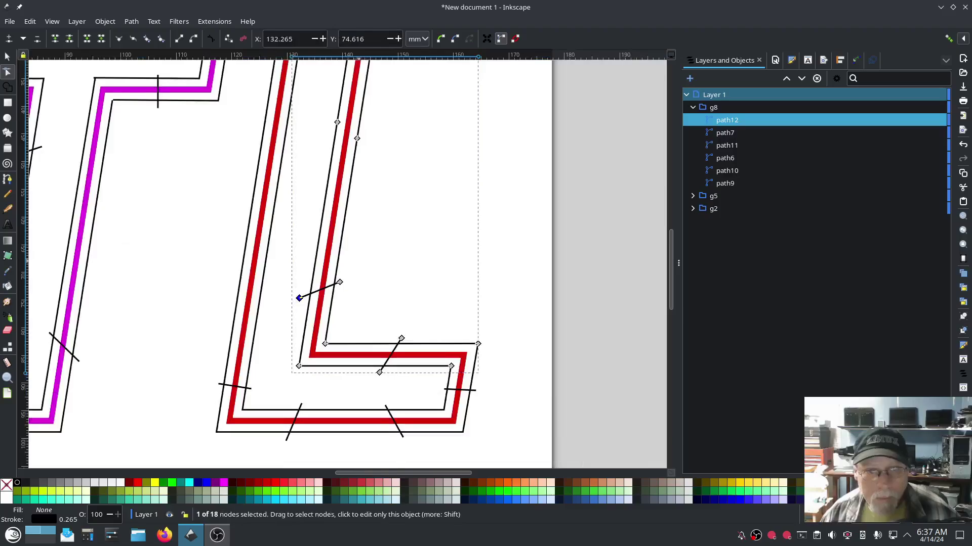
scroll(304, 291, "up", 5)
scroll(410, 304, "down", 2)
left_click_drag(410, 267, 408, 301)
left_click_drag(299, 229, 257, 229)
left_click_drag(190, 151, 191, 145)
key("ctrl+z")
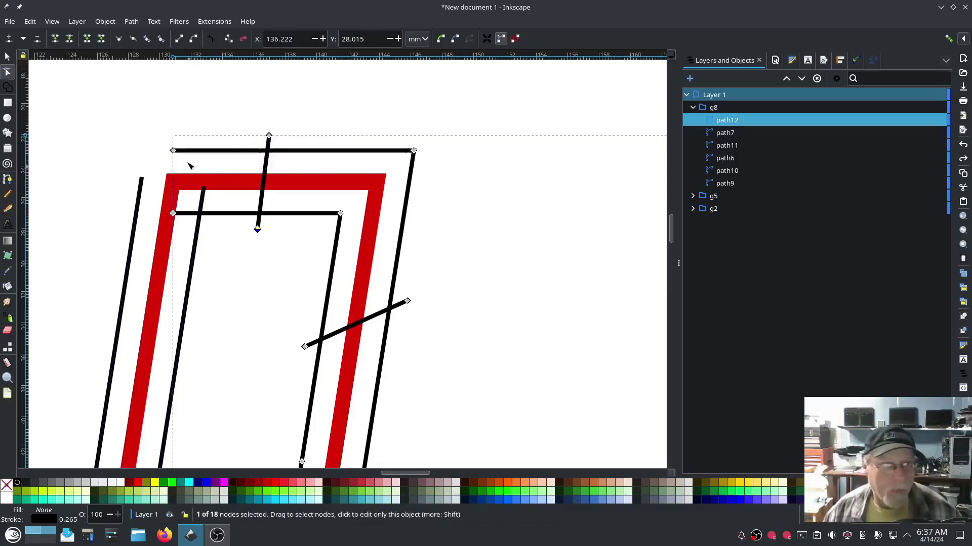
- Join the two satin columns' outer and inner rail ends at the second L's upper-left corner
left_click_drag(141, 178, 146, 146)
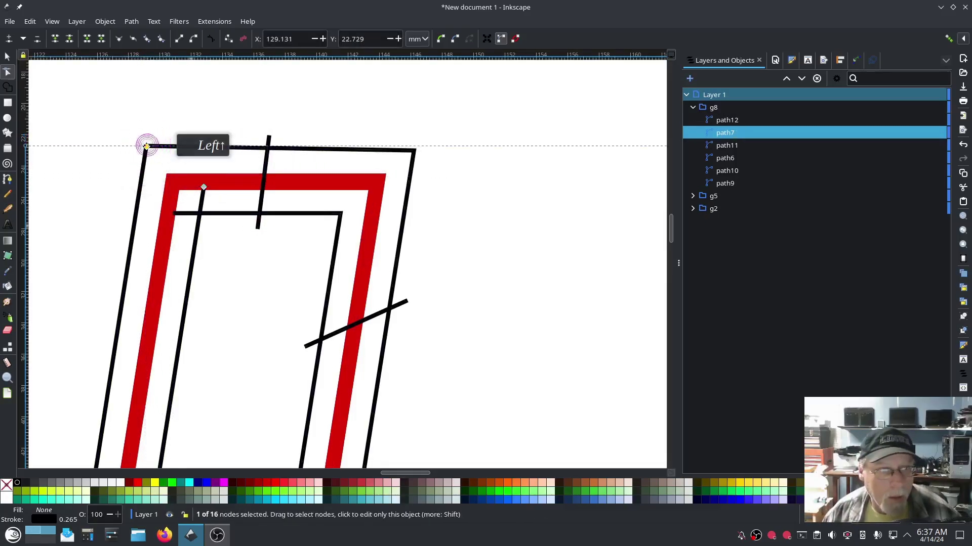
left_click(196, 226)
left_click_drag(203, 187, 196, 213)
left_click(188, 214)
- Raise the inner rail's node at the second L's lower-left corner so the rail along the foot runs level
scroll(444, 390, "down", 5, "ctrl")
scroll(443, 390, "down", 8)
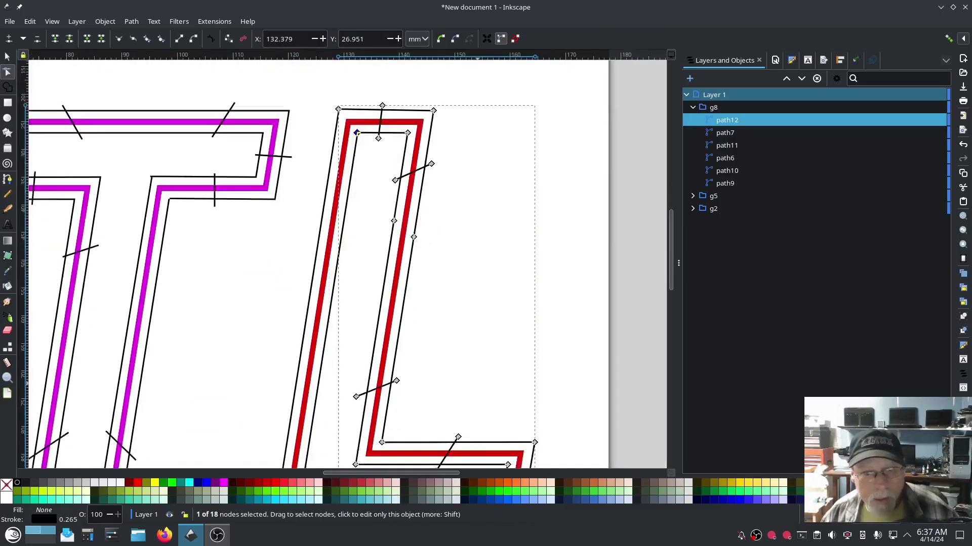
scroll(463, 366, "down", 2, "ctrl")
left_click(578, 342)
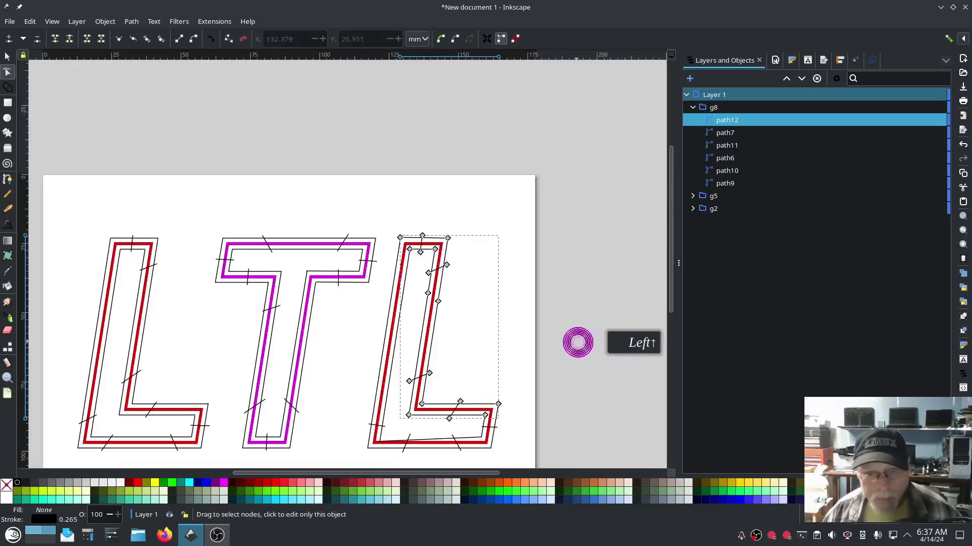
scroll(373, 408, "up", 4, "ctrl")
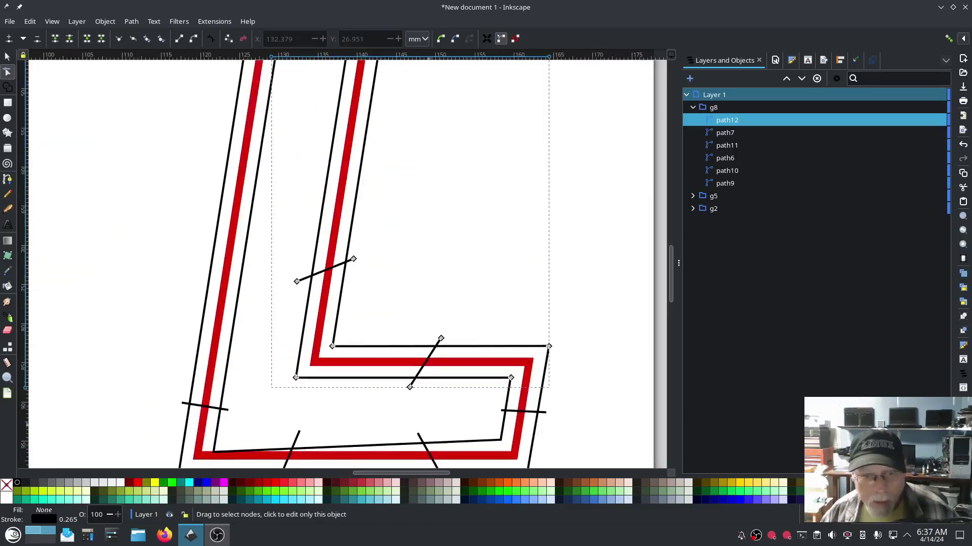
middle_click(373, 408)
left_click(395, 361)
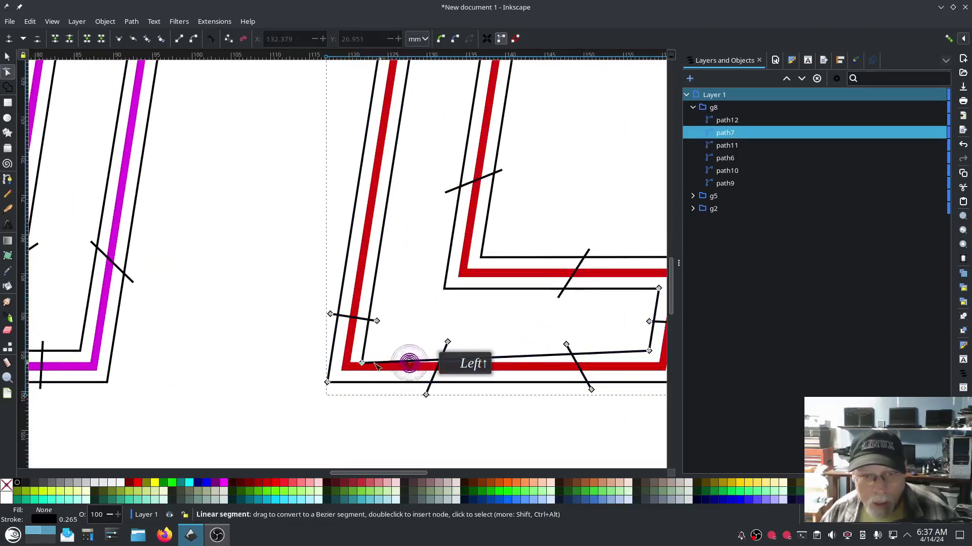
left_click_drag(362, 363, 364, 353)
- Select all of Layer 1 and run the Ink/Stitch simulator on the lettering
scroll(285, 391, "down", 2, "ctrl")
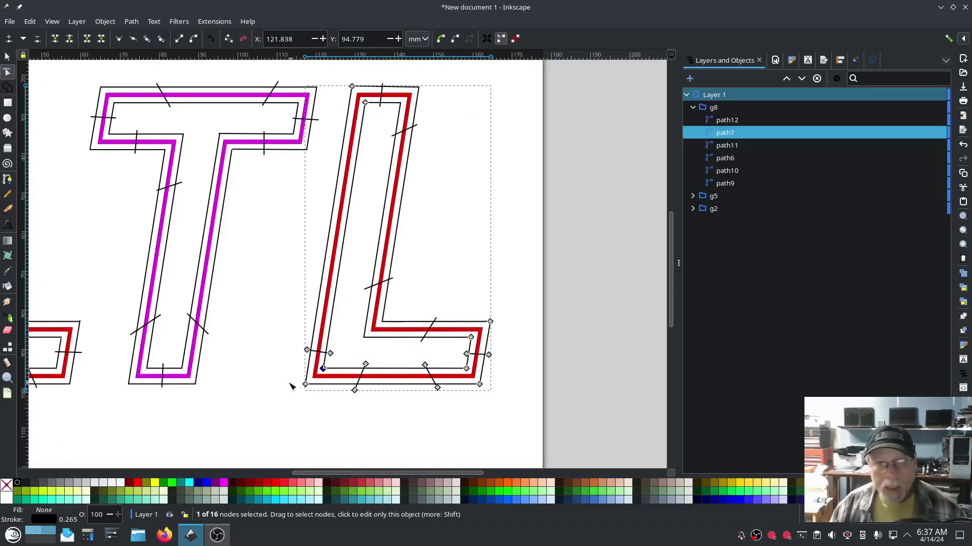
scroll(253, 403, "down", 1, "ctrl")
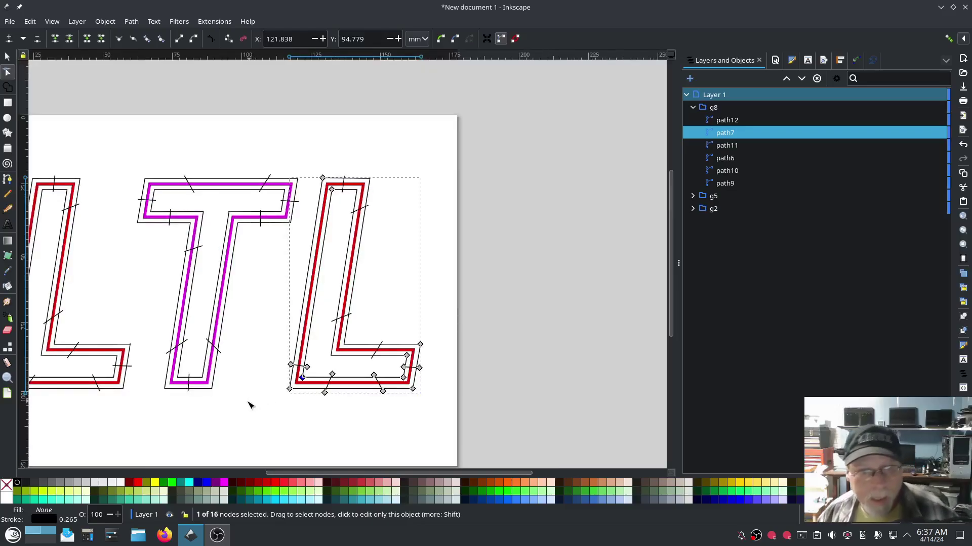
scroll(263, 402, "down", 3)
middle_click(258, 391)
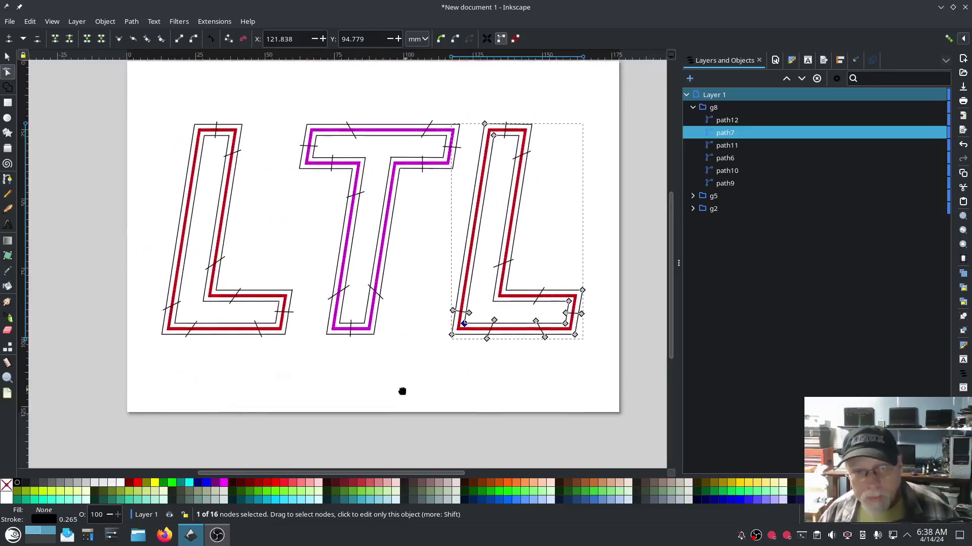
middle_click(399, 390)
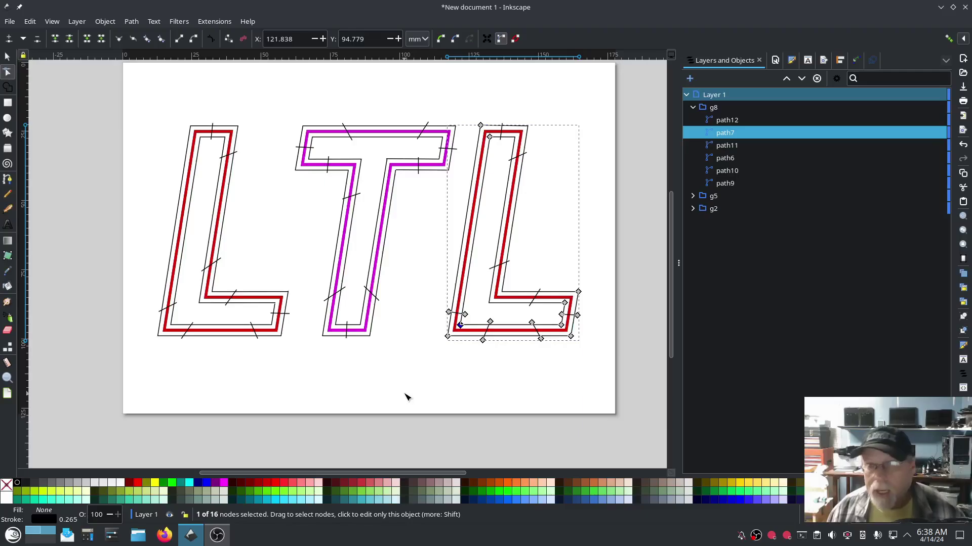
left_click(638, 346)
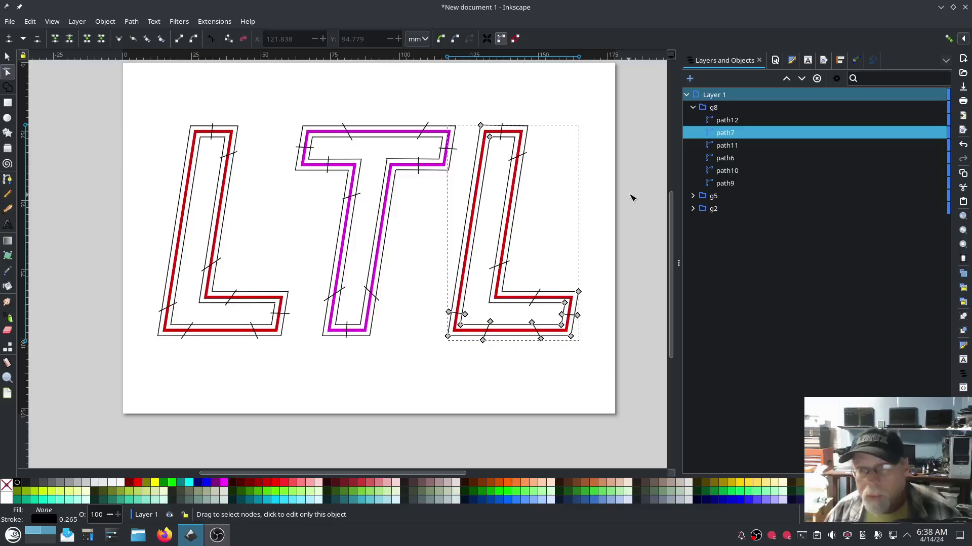
left_click(713, 95)
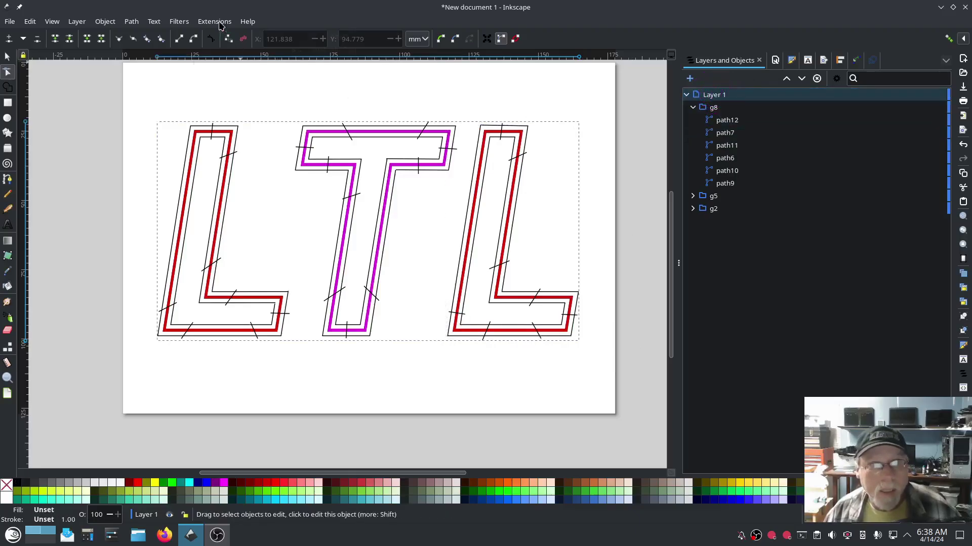
left_click(215, 21)
mouse_move(263, 153)
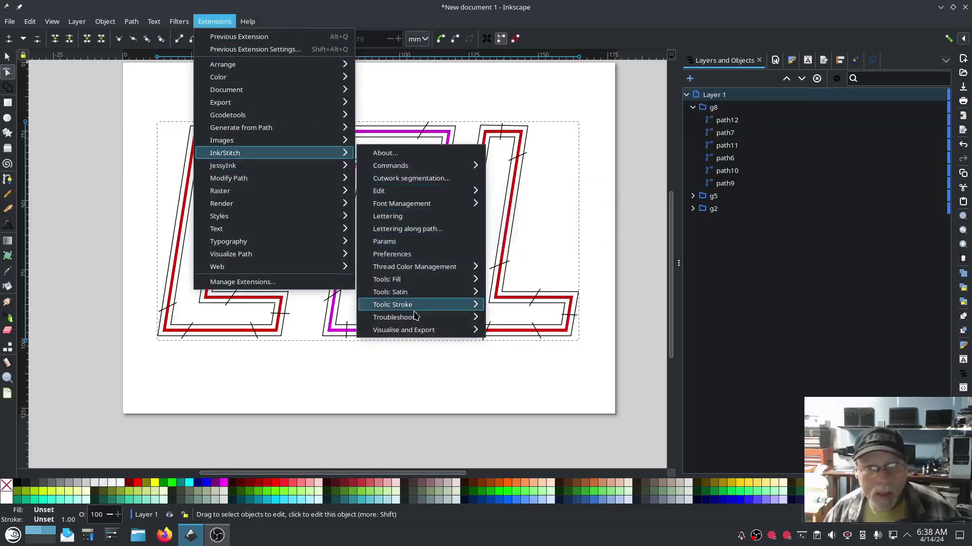
mouse_move(417, 330)
left_click(546, 365)
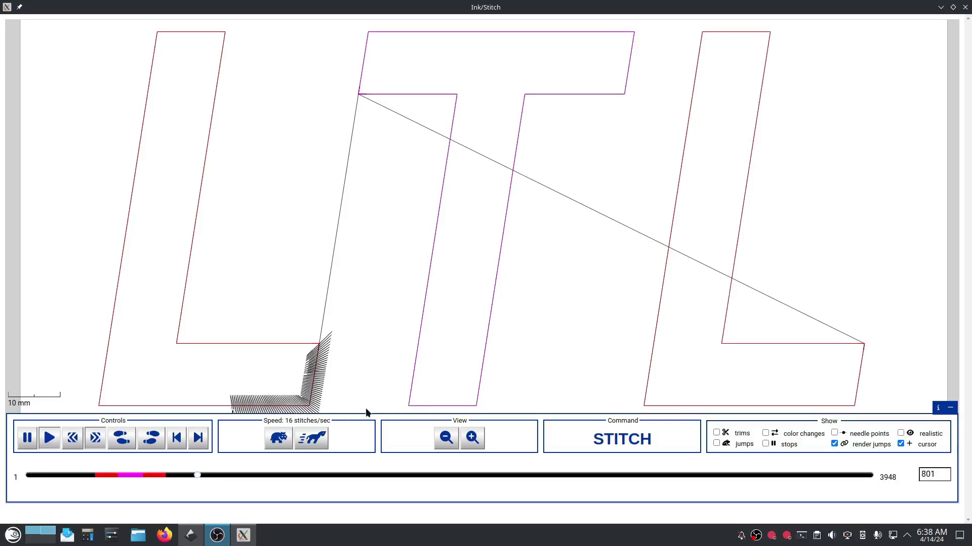
- Speed up the stitch simulation to 256 stitches/sec and let it play to the end
left_click(314, 443)
left_click(313, 444)
left_click(313, 444)
left_click(313, 444)
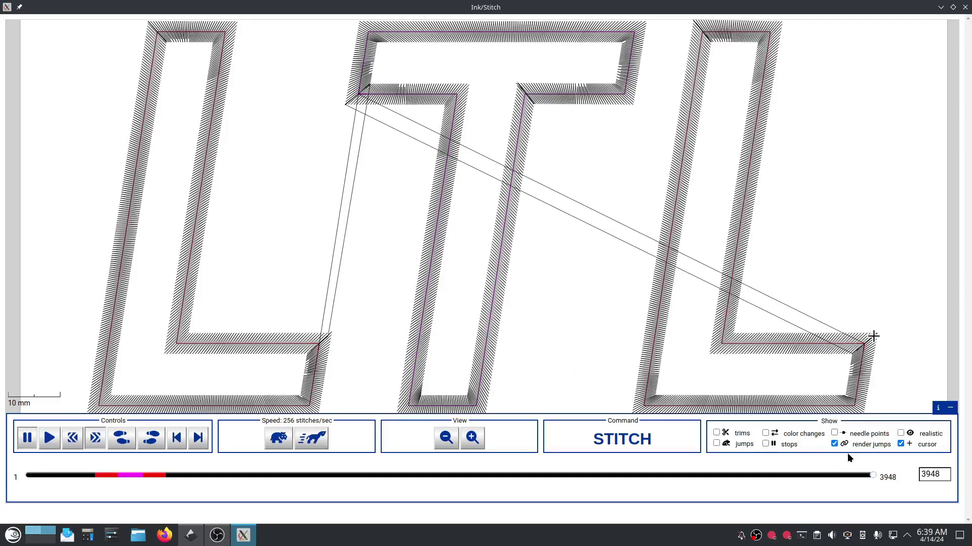
- Inspect the stitch plan in realistic rendering with the jumps hidden, and close the simulator
left_click(834, 444)
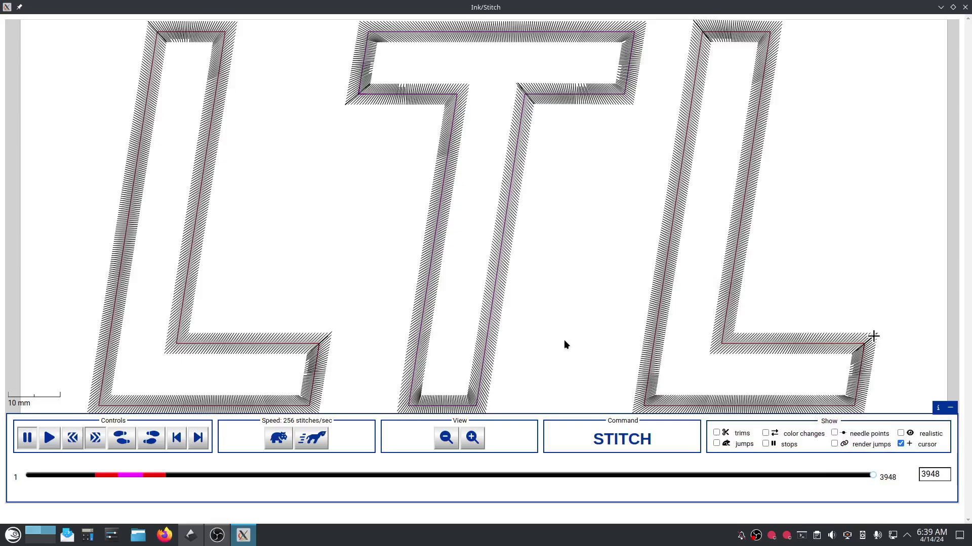
left_click(901, 433)
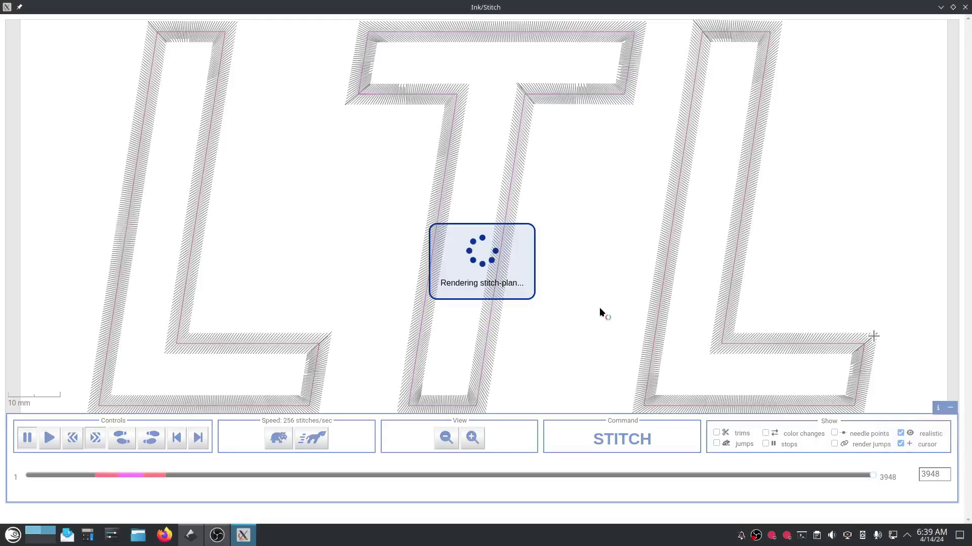
left_click(835, 444)
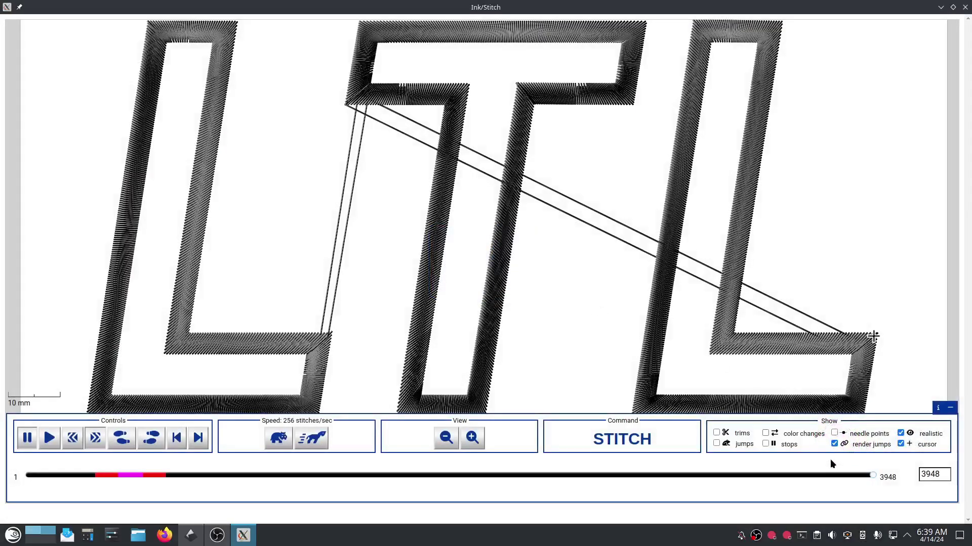
left_click(834, 444)
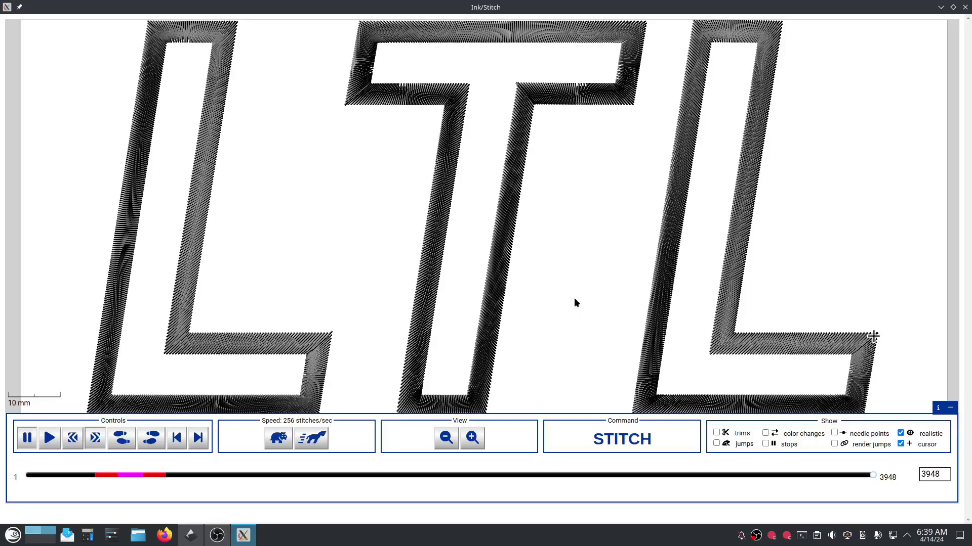
scroll(577, 290, "down", 3)
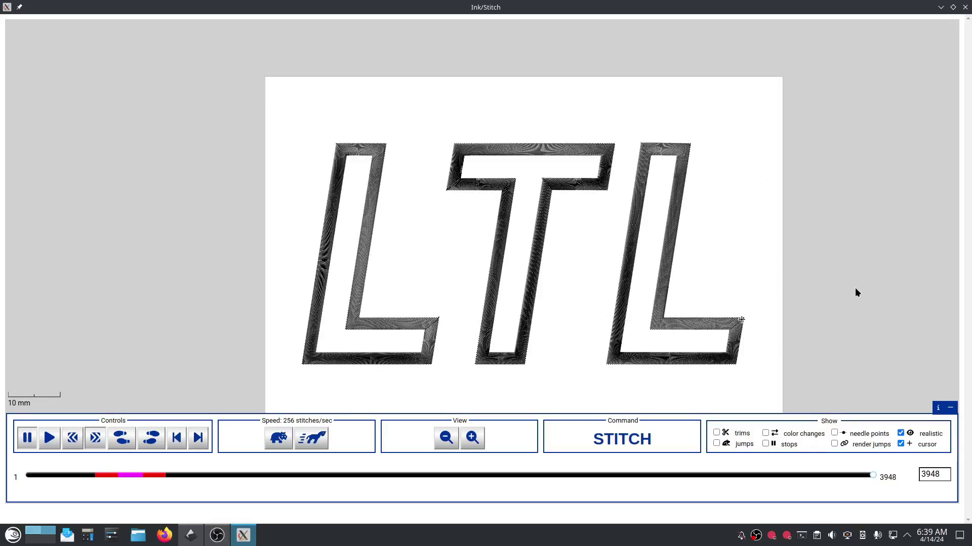
left_click(965, 6)
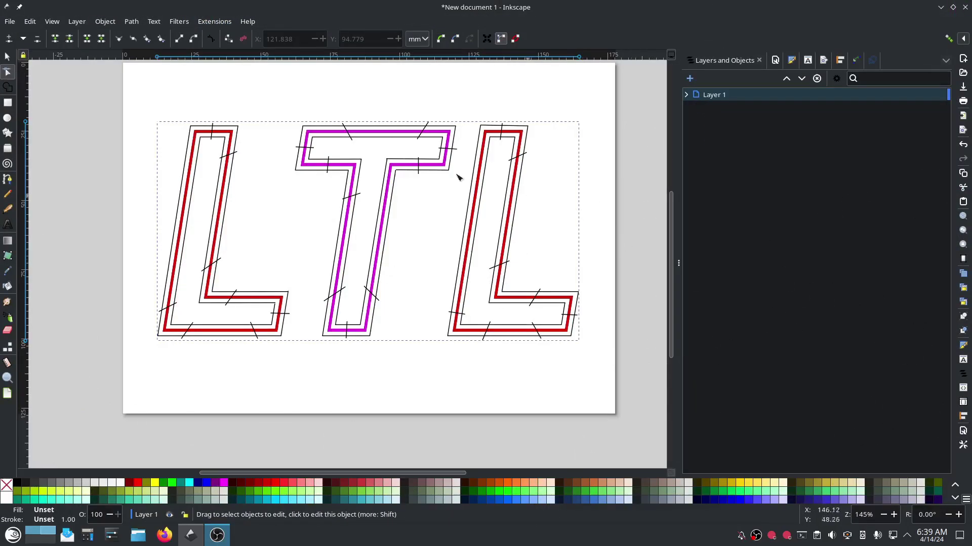
- Save the document as LTLapp.svg in a new folder named "LTL applique" inside the LTL folder
left_click(9, 21)
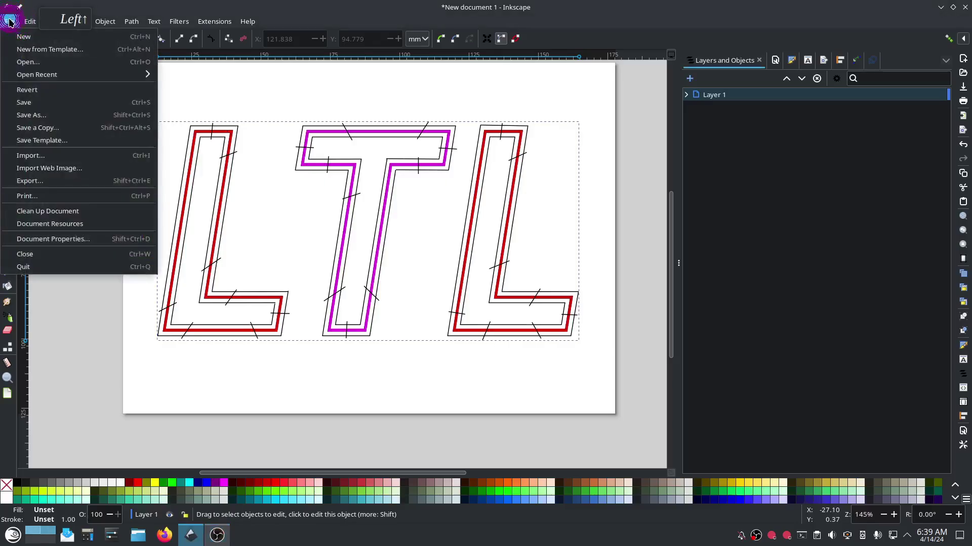
left_click(29, 115)
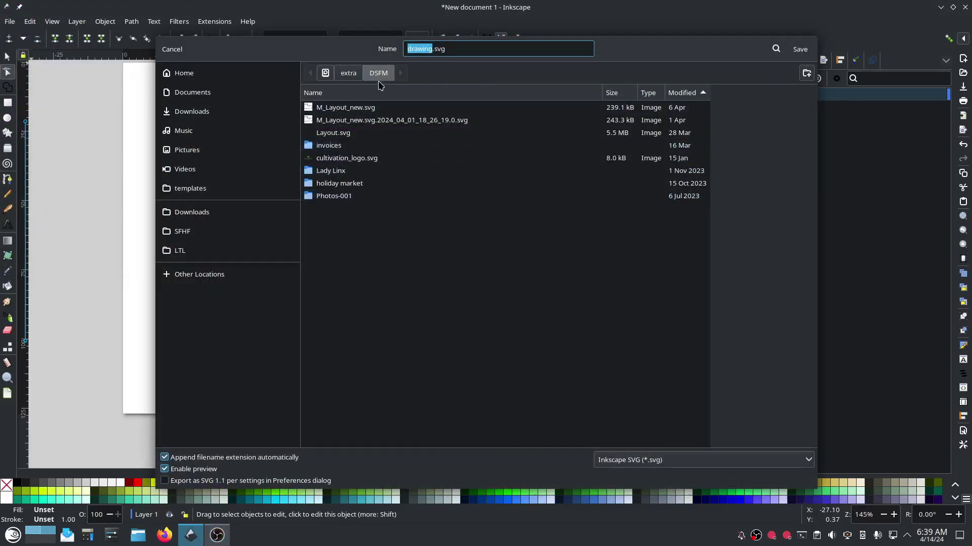
left_click(194, 251)
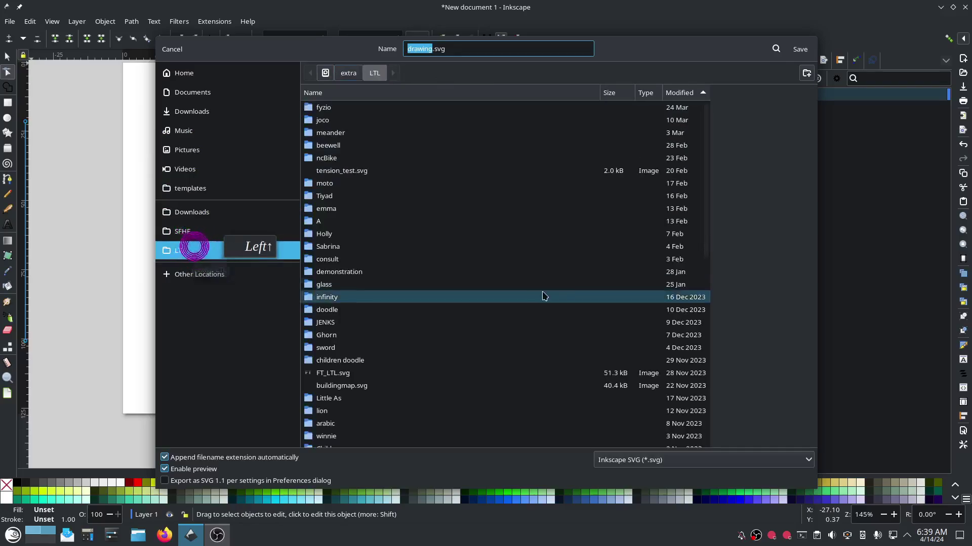
left_click(807, 74)
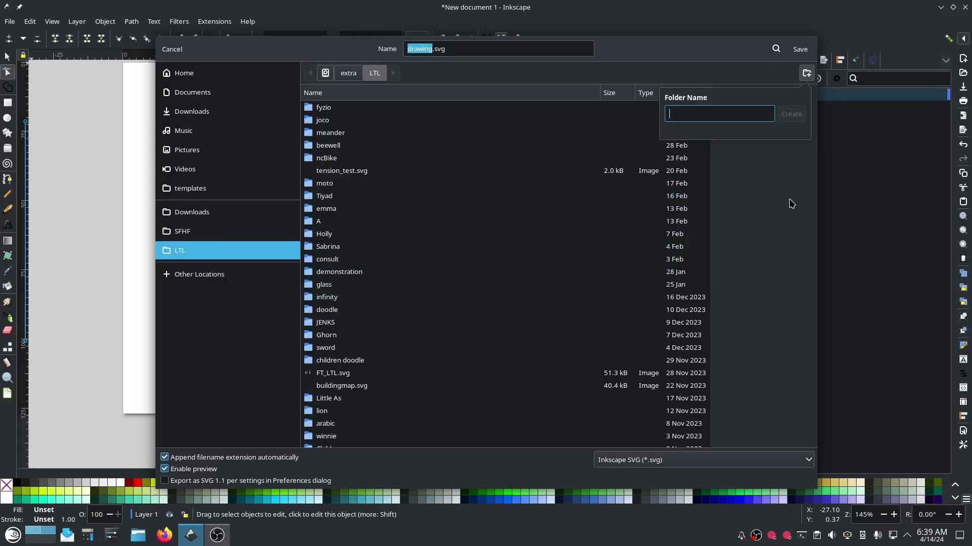
type("LTL ")
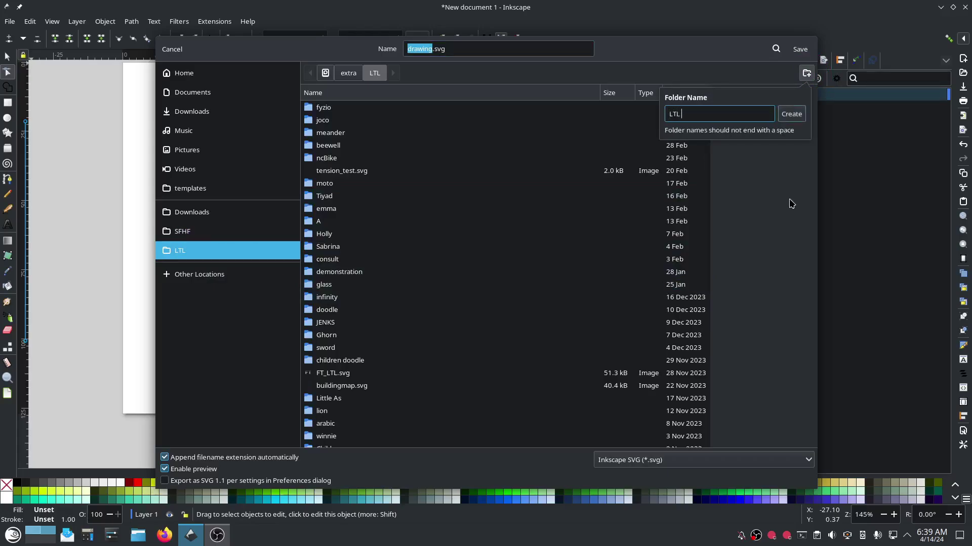
type("applilque")
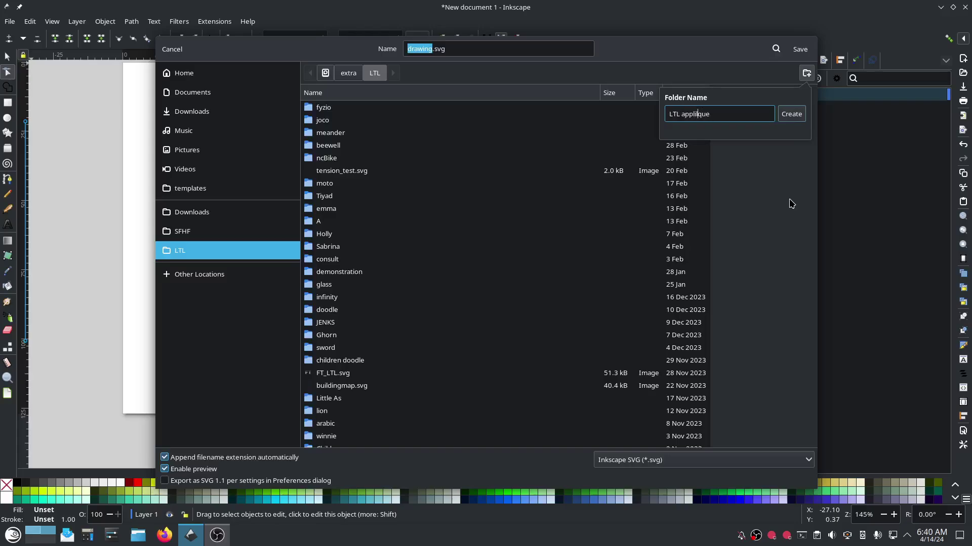
key("BackSpace")
left_click(789, 114)
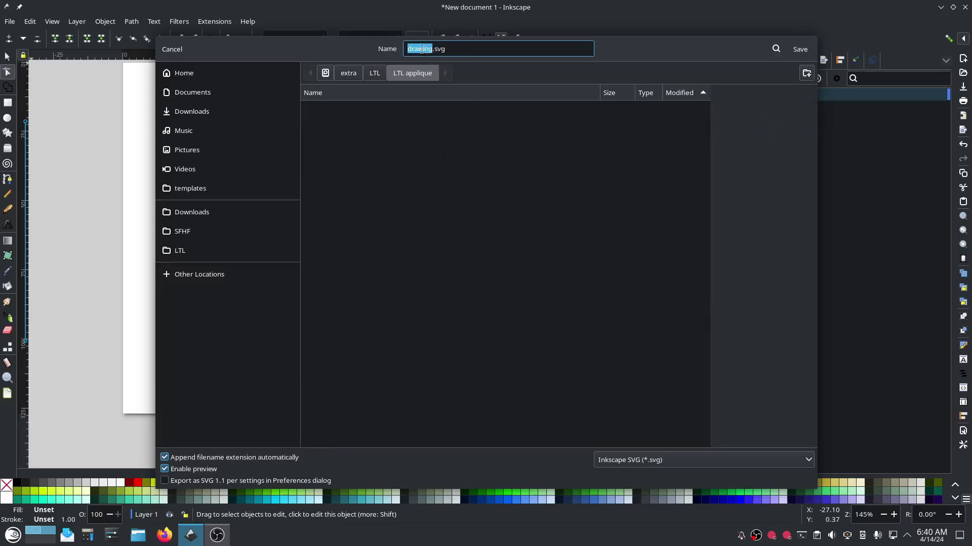
type("LTLapp")
left_click(798, 54)
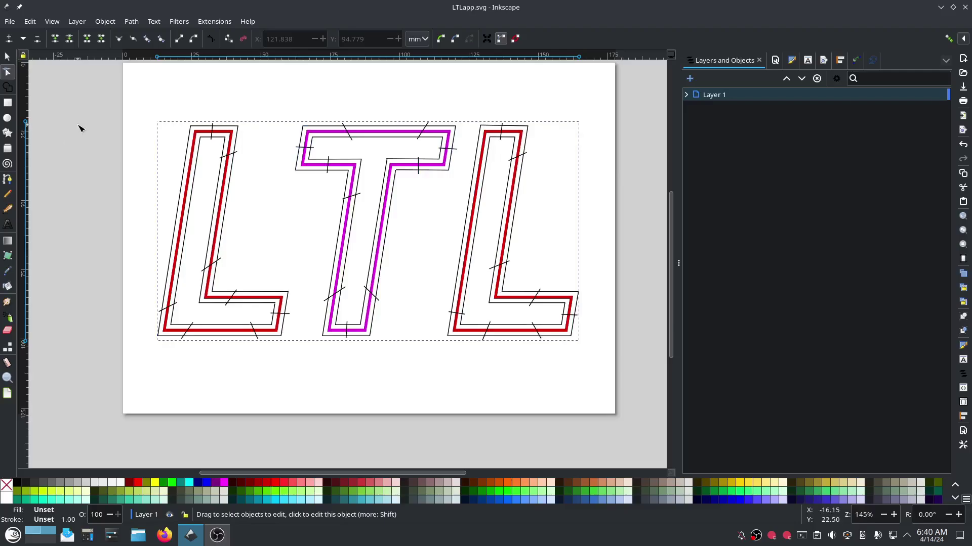
- Save the design in the Ink/Stitch Tajima embroidery format as LTLapp.dst in the LTL applique folder
left_click(9, 21)
left_click(31, 115)
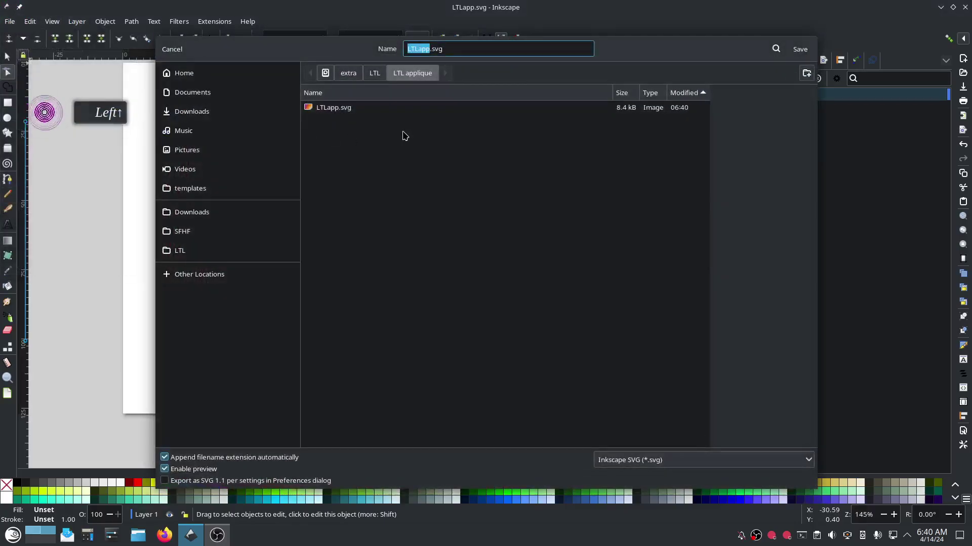
left_click(479, 48)
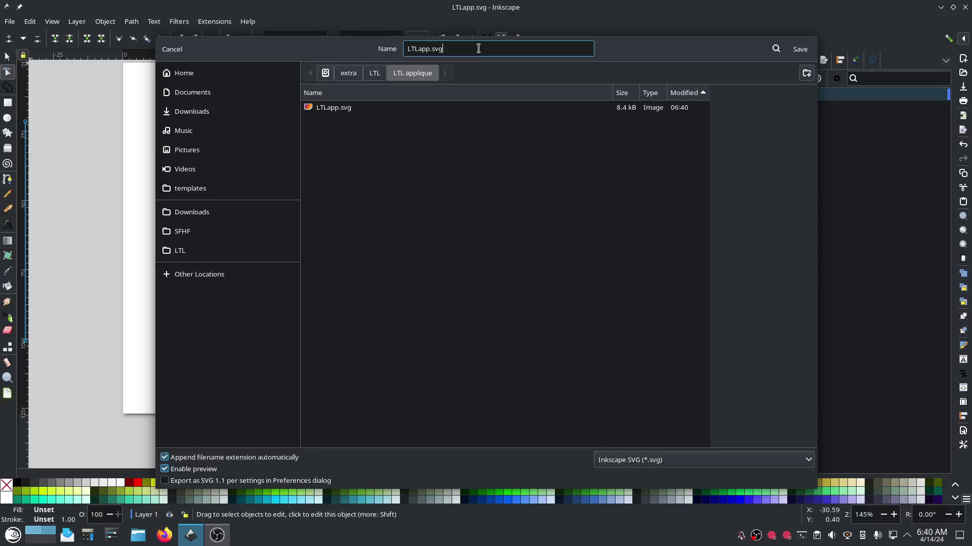
key("BackSpace")
key("BackSpace")
key("BackSpace")
type("dst")
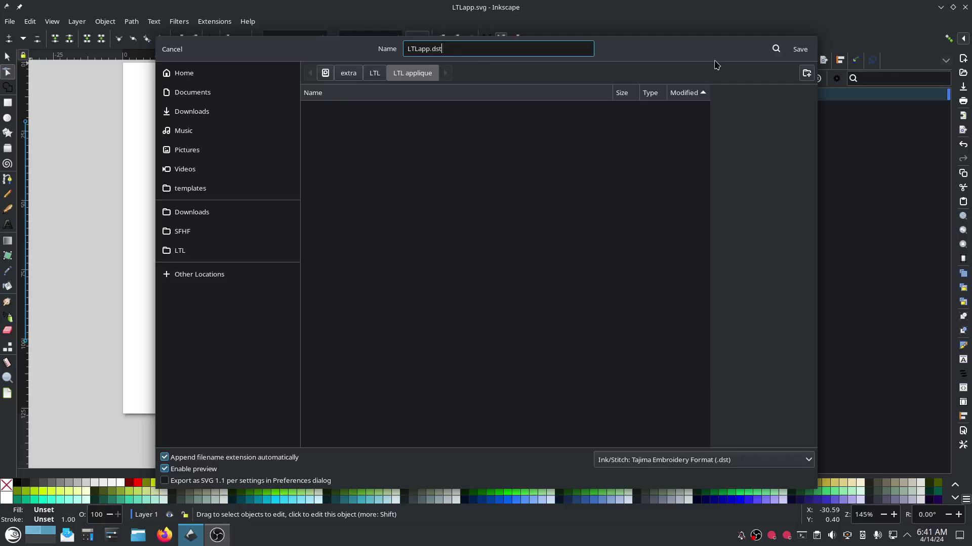
left_click(798, 50)
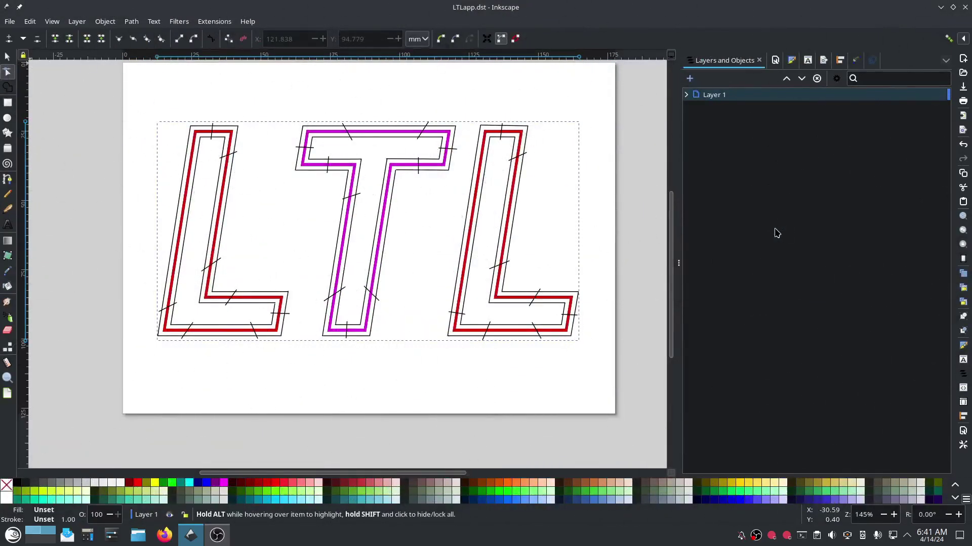